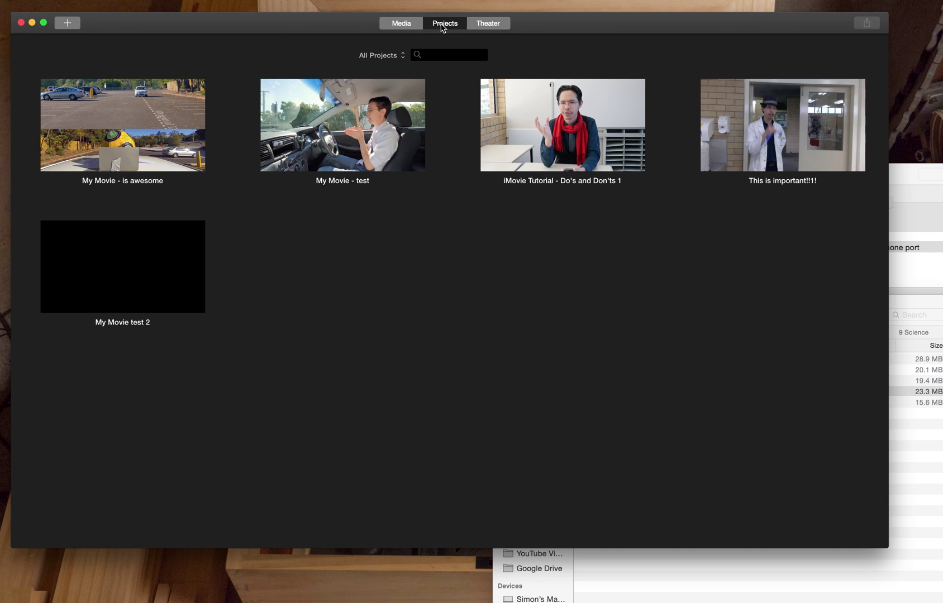
- From the Projects view, show the Movie or Trailer choice for a new project
click(69, 26)
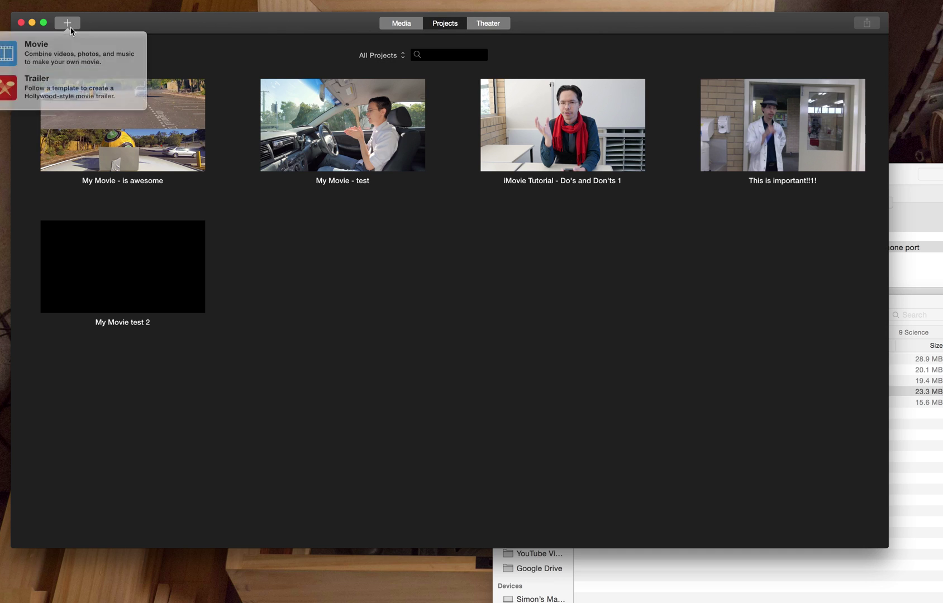
- Start a new Movie, browse the themes, and create it with No Theme
click(67, 57)
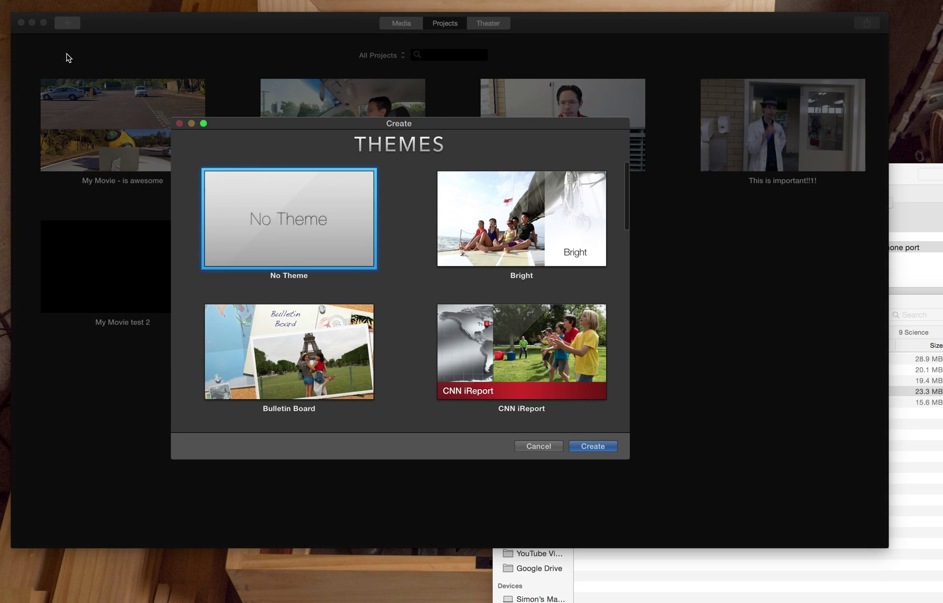
scroll(422, 295, down, 10)
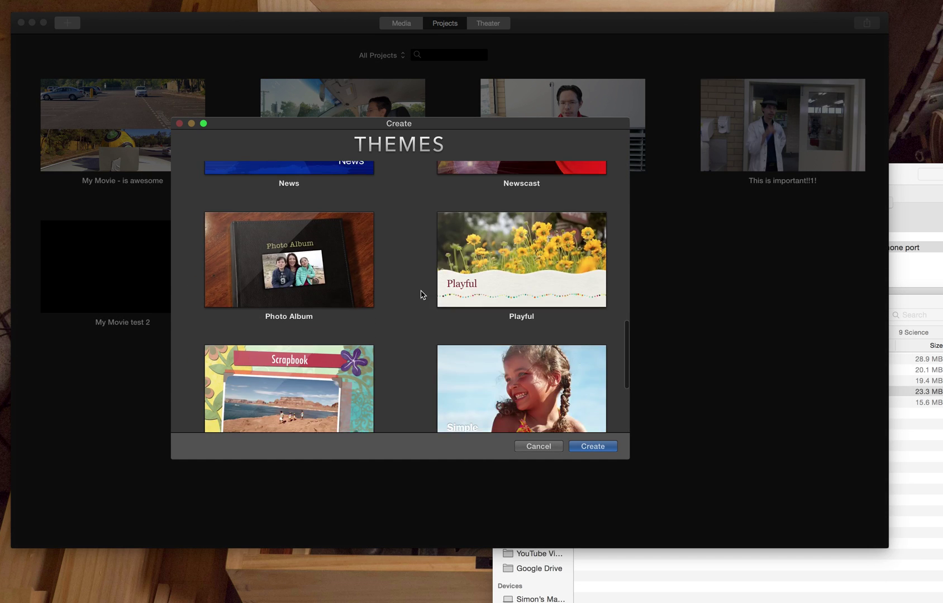
scroll(423, 295, up, 10)
scroll(423, 295, down, 3)
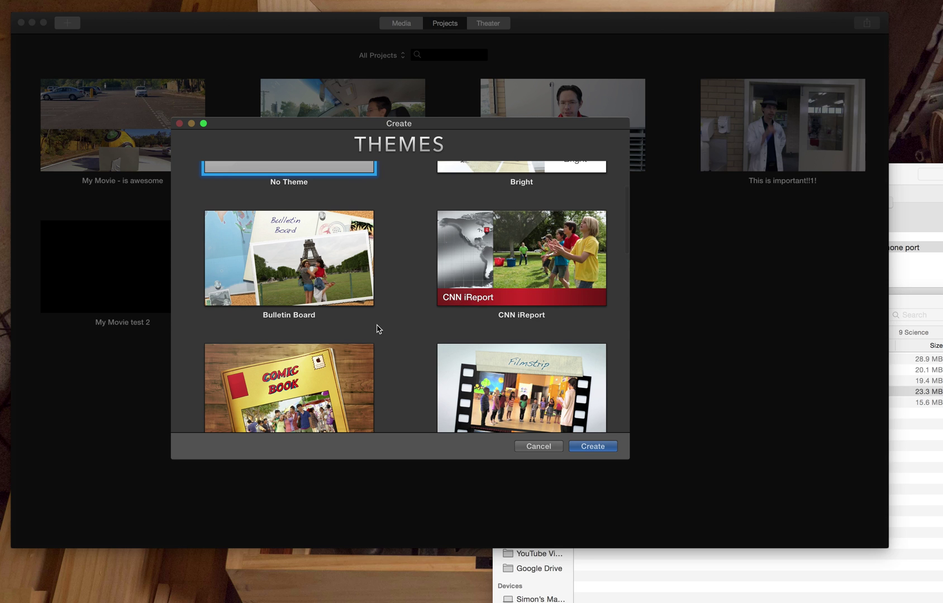
scroll(378, 329, down, 3)
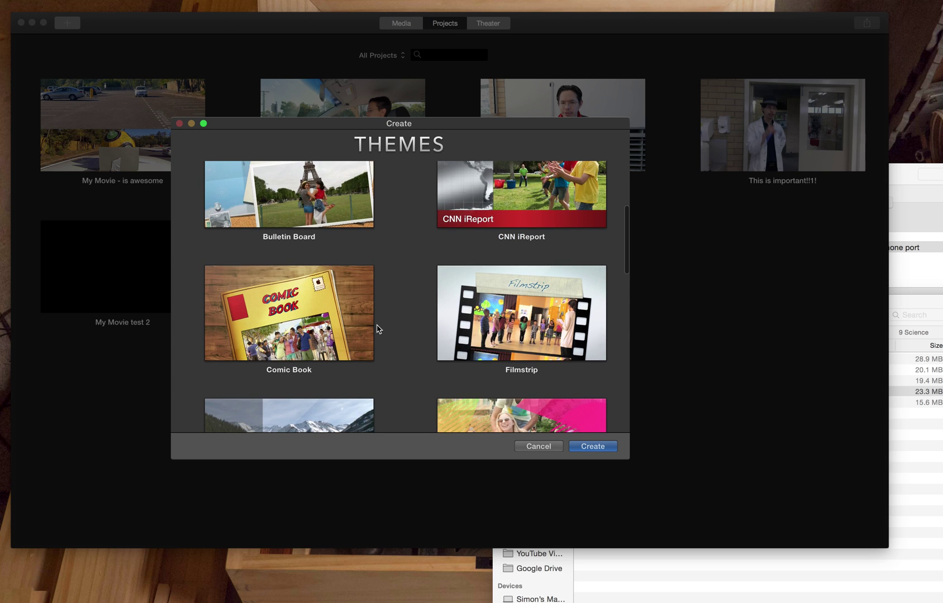
scroll(378, 329, up, 4)
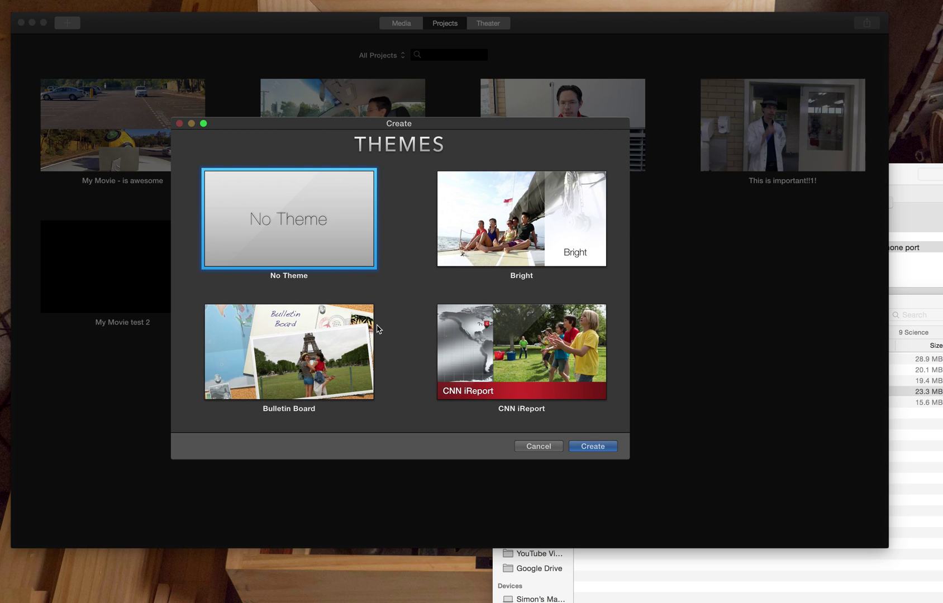
key(Return)
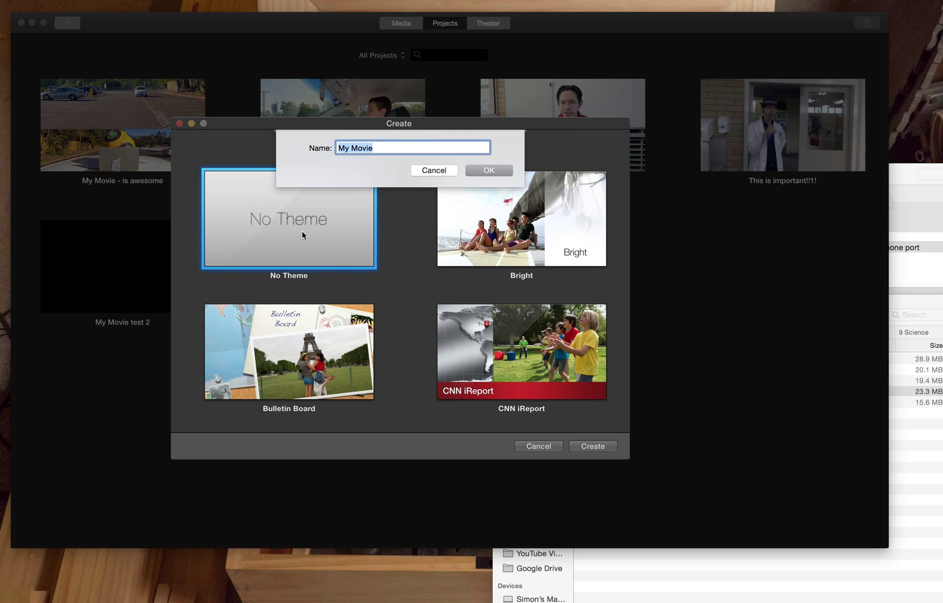
- Name the new movie 'Demo' and open its empty timeline
text(Demo)
key(Return)
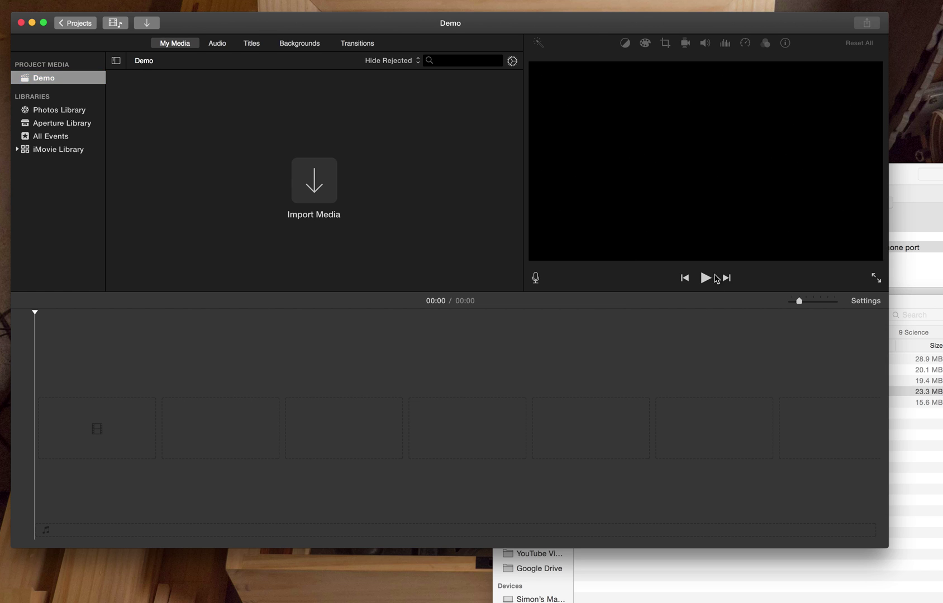
click(638, 363)
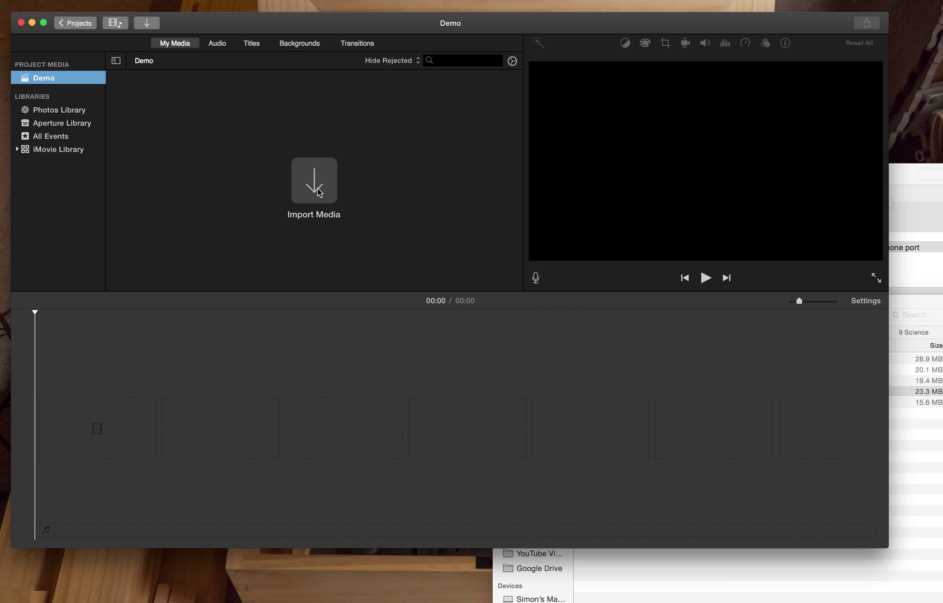
- Bring the Finder window with the Royalty Free Music WAV files in front of iMovie
click(911, 445)
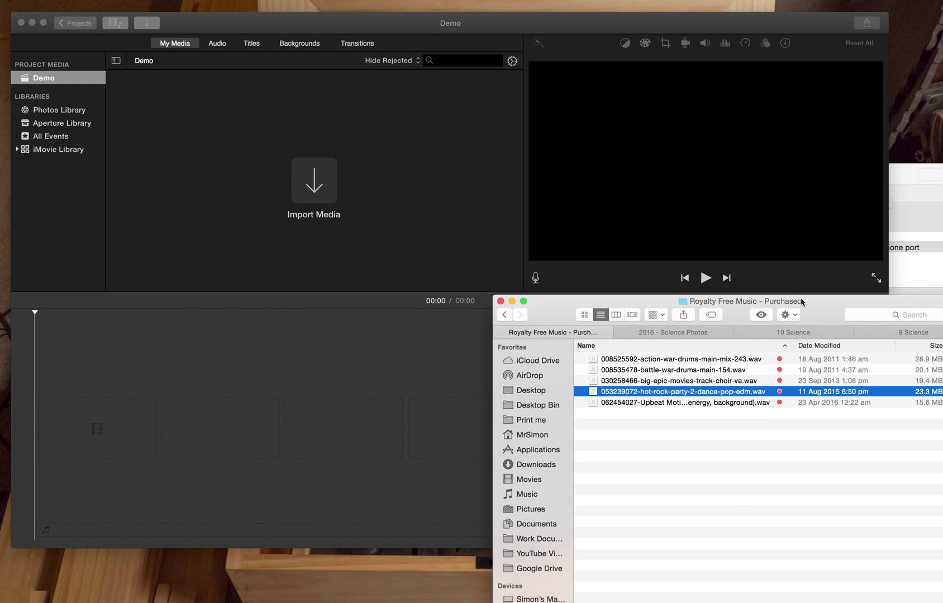
- Import Unknown - Flame Test.mov and Volcanoes.mov from the 10 Science and 9 Science folders
click(837, 335)
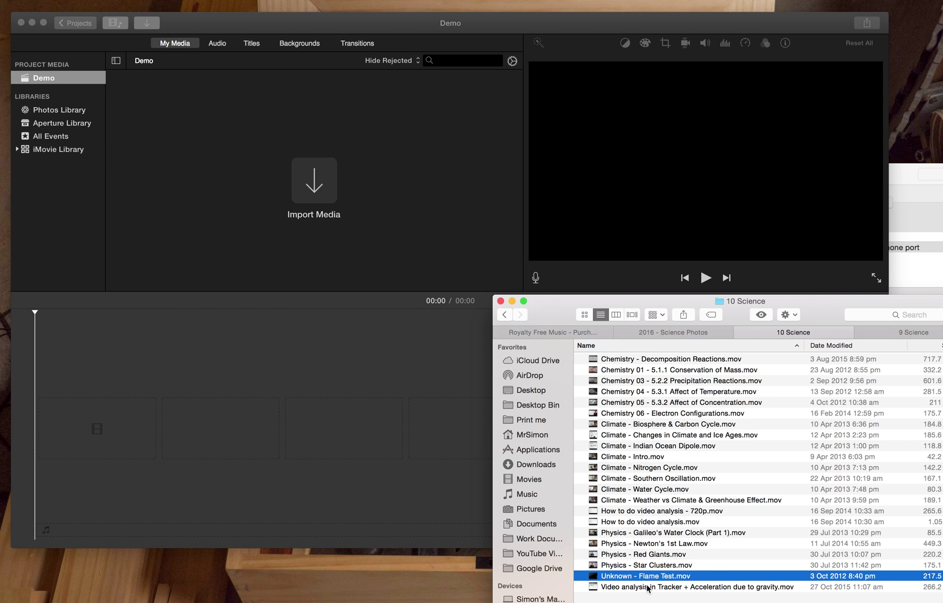
drag(627, 581, 299, 183)
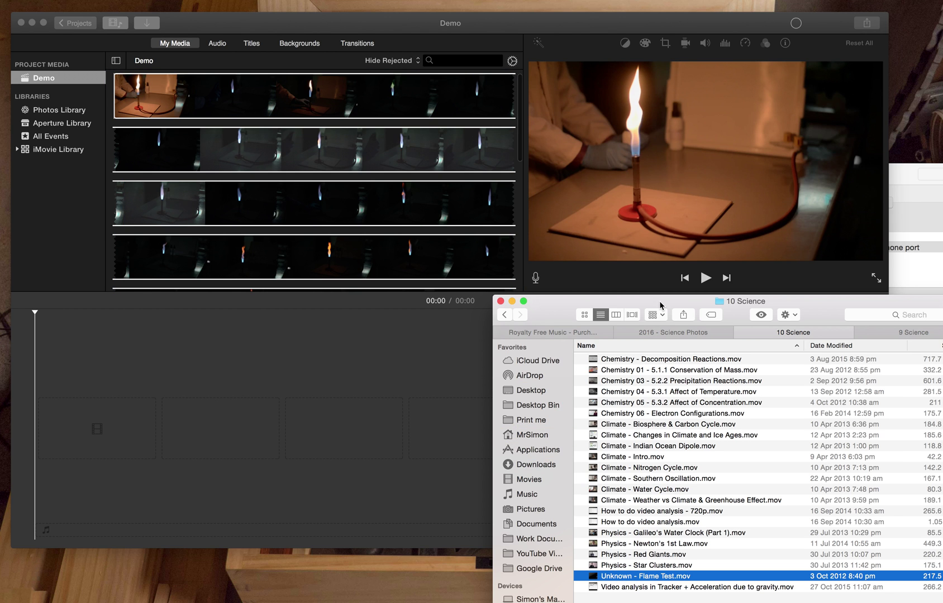
click(912, 333)
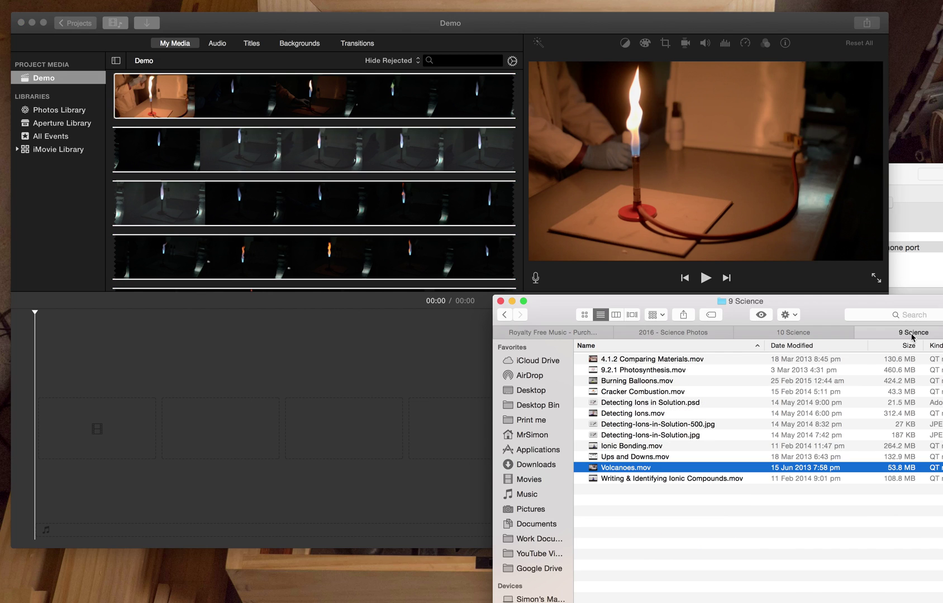
drag(636, 471, 313, 165)
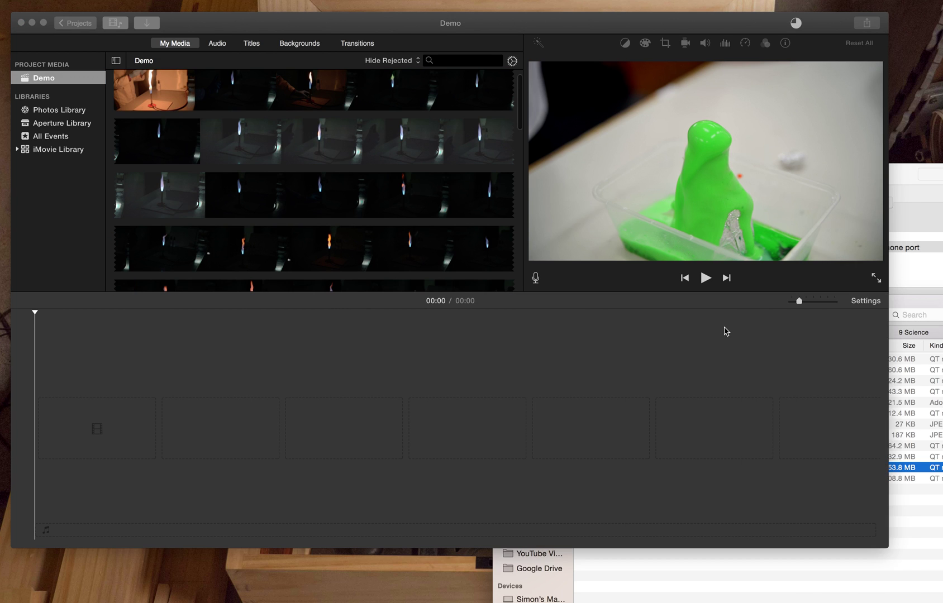
- Import Year 8 CREST Projects-9.jpg and the royalty-free music WAV into the project media
click(852, 575)
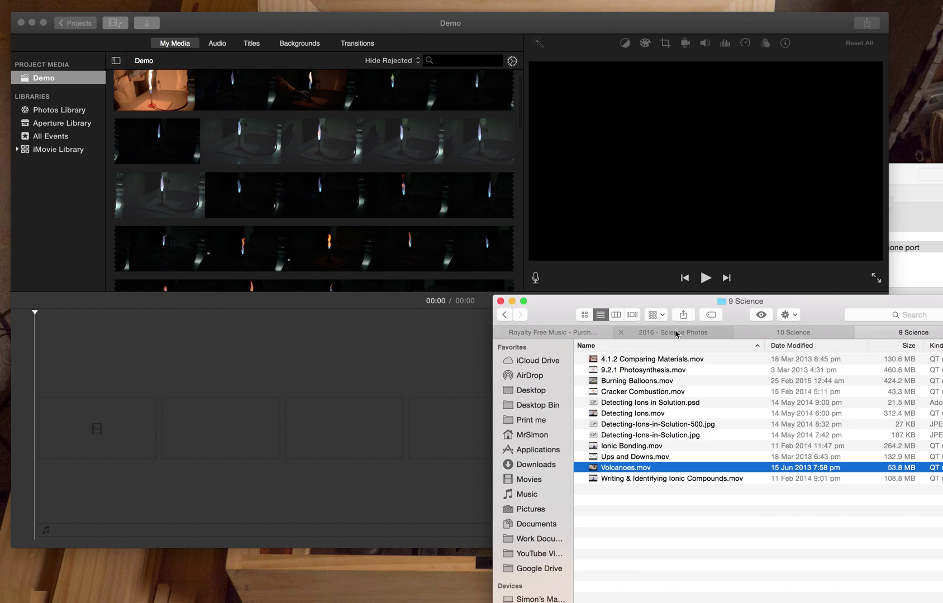
click(676, 333)
drag(629, 447, 269, 184)
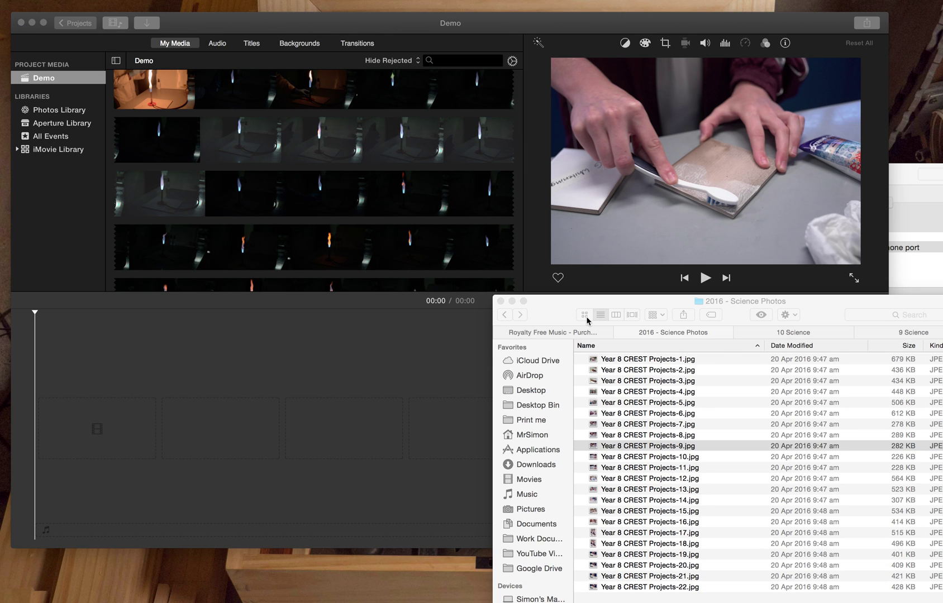
click(587, 318)
click(561, 333)
drag(682, 395, 302, 157)
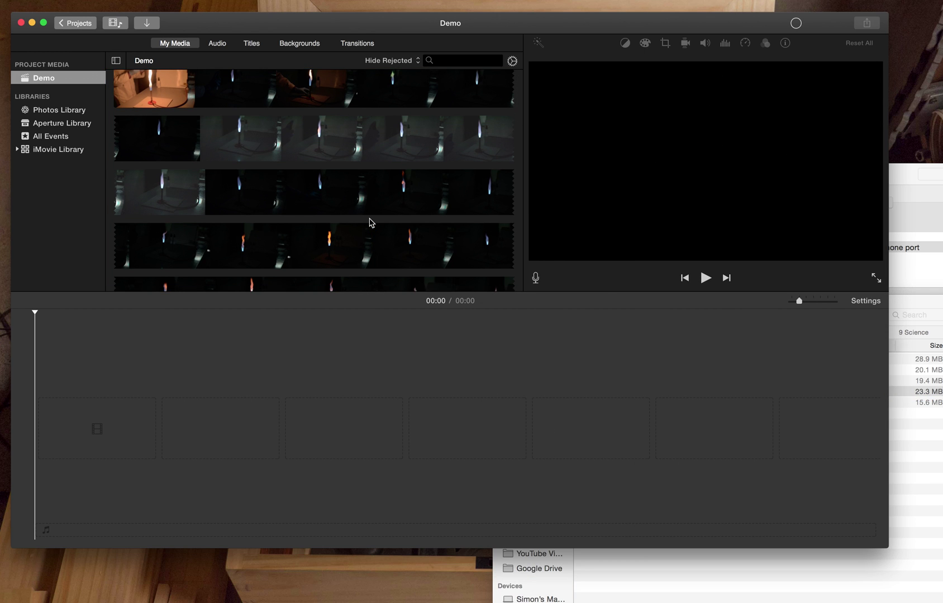
scroll(316, 205, up, 2)
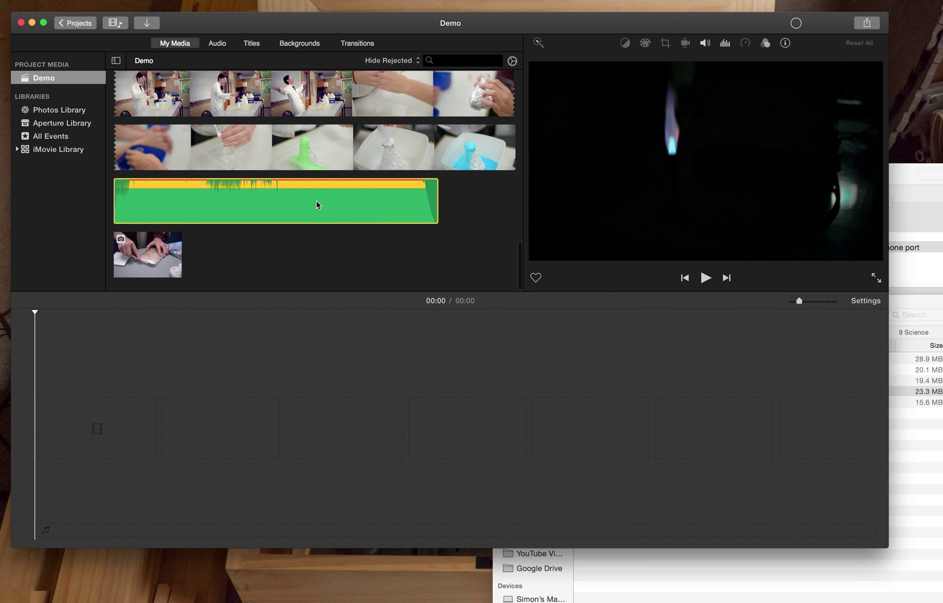
scroll(344, 154, up, 10)
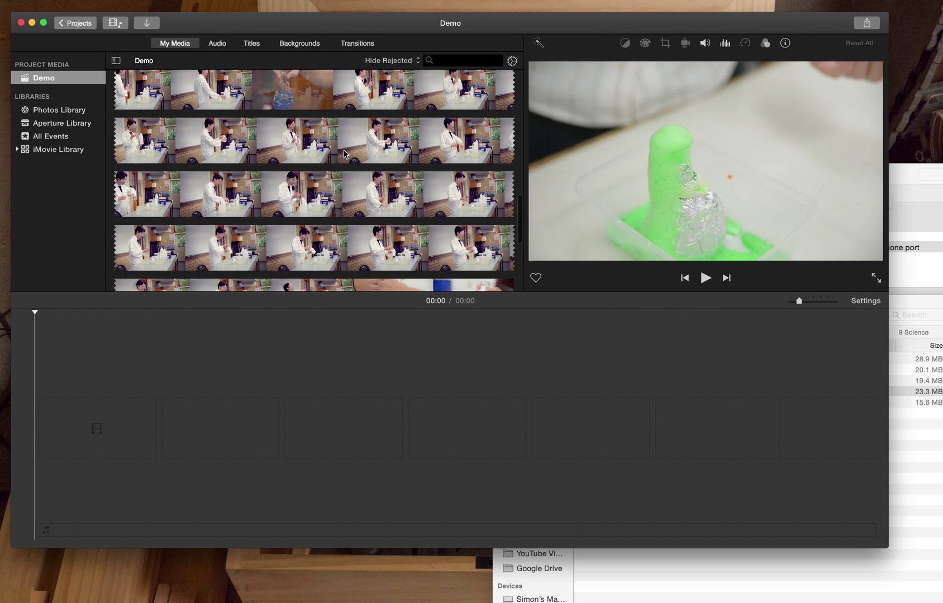
scroll(222, 111, down, 7)
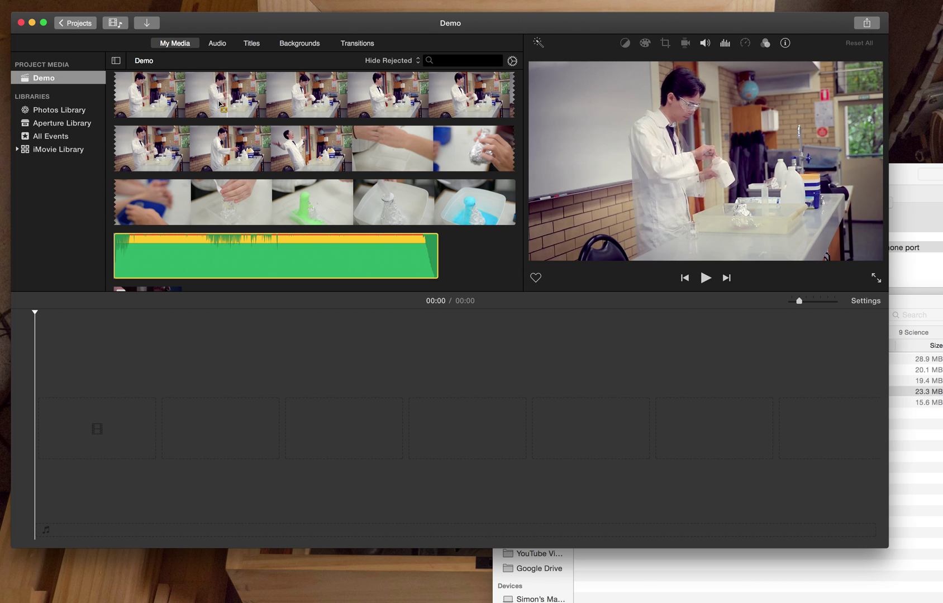
drag(218, 110, 369, 171)
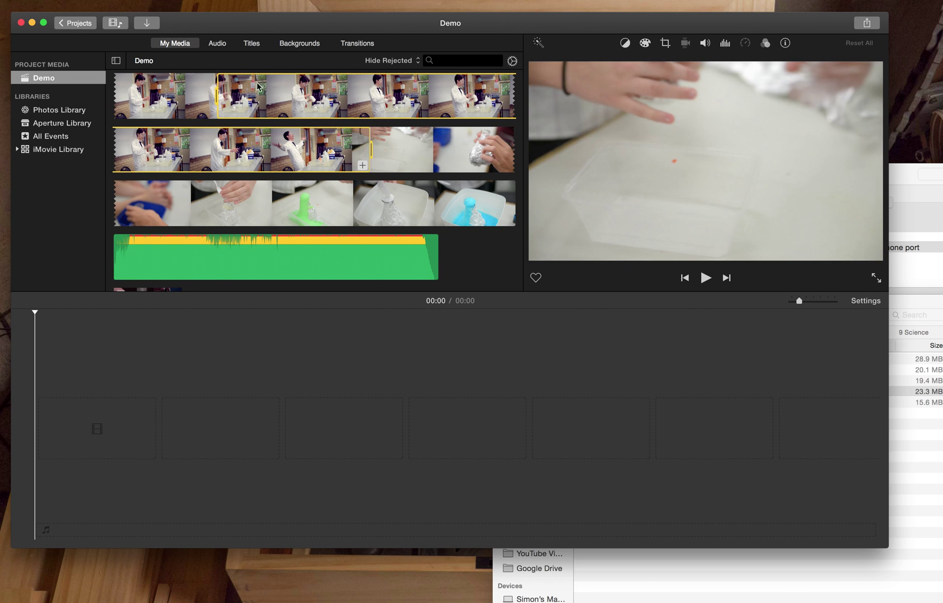
- Add the marked range of the lab demonstration clip to the timeline
scroll(277, 134, up, 1)
scroll(278, 134, up, 1)
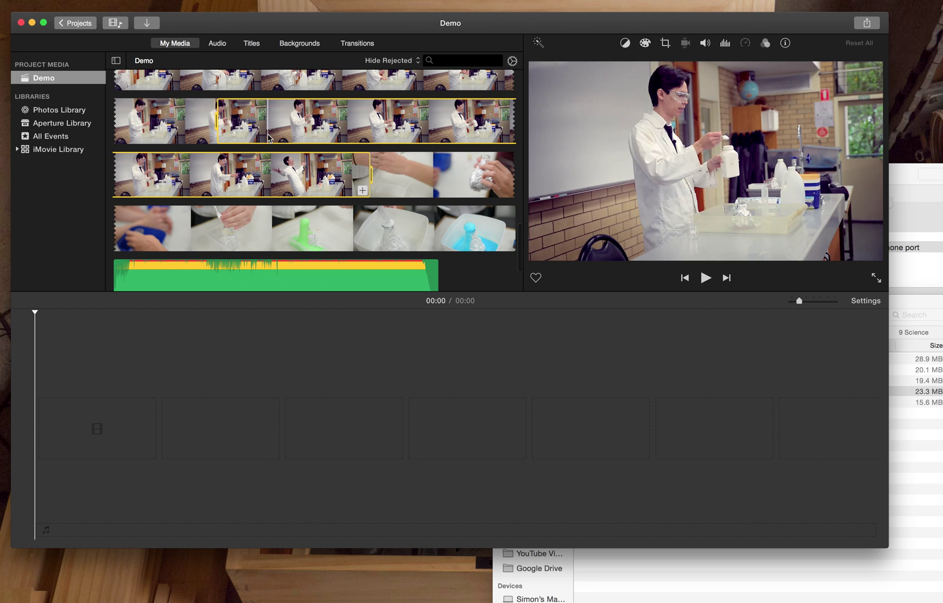
click(263, 197)
drag(263, 197, 234, 431)
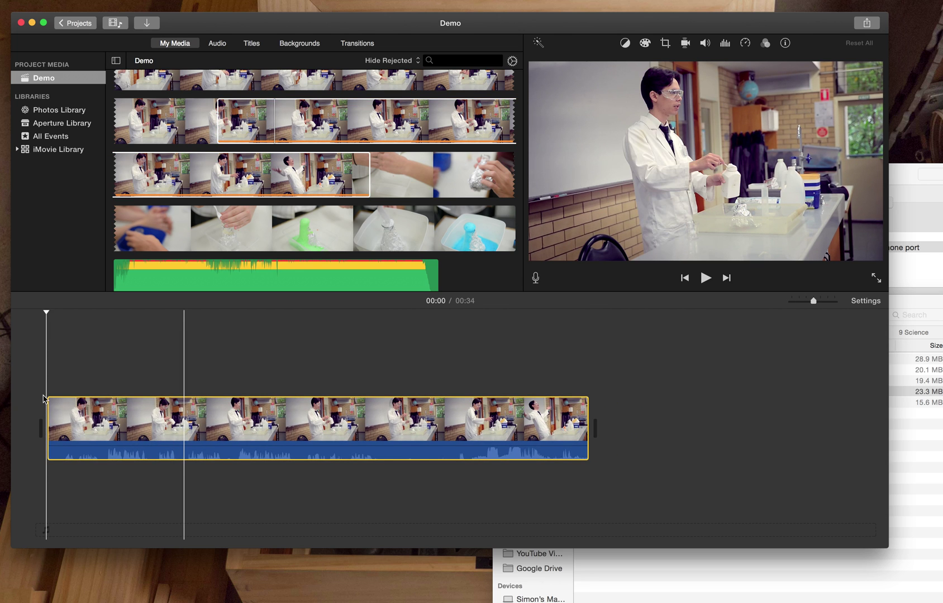
- Play back the 34-second movie, then select a clip in the project media
key(space)
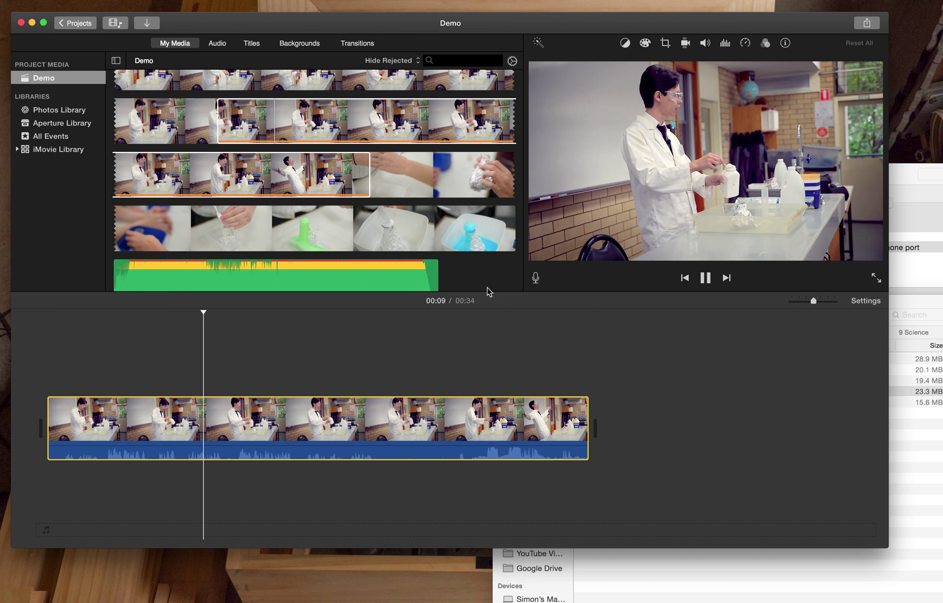
key(space)
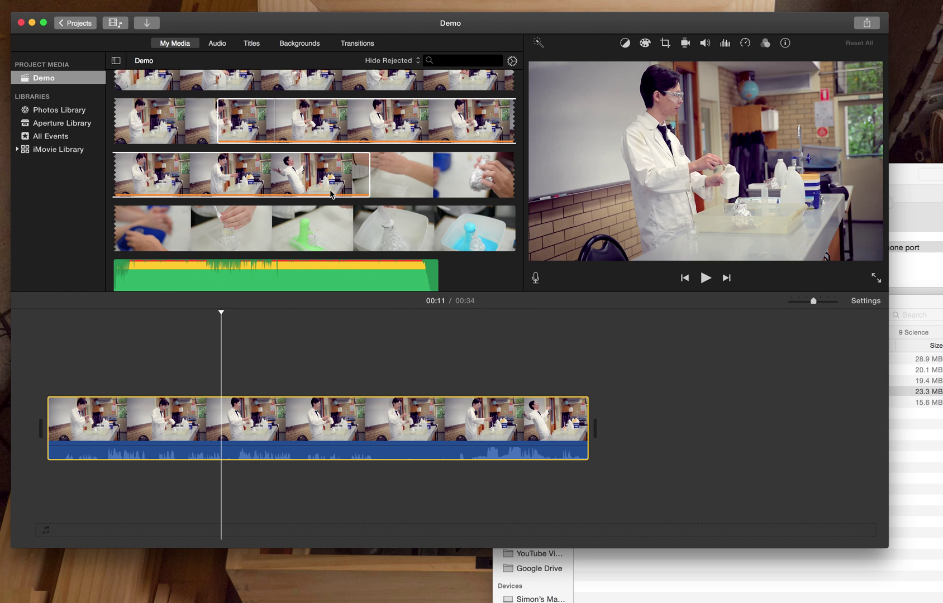
scroll(330, 194, up, 8)
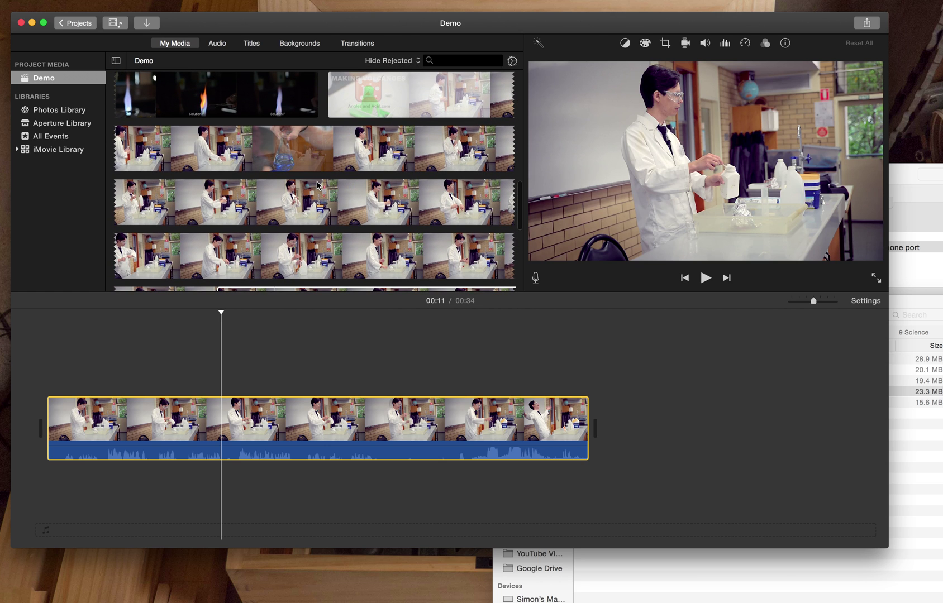
click(317, 185)
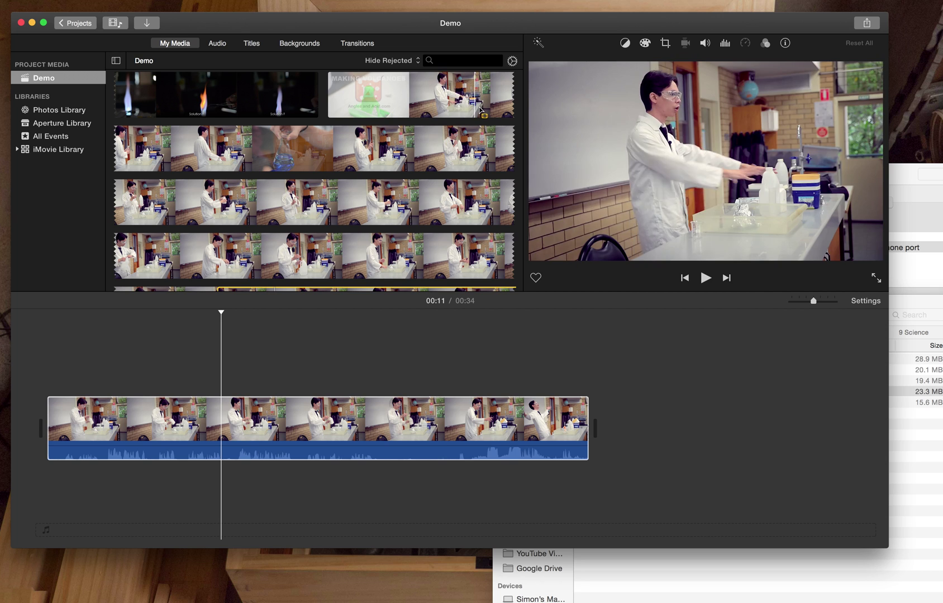
- Mark a range of the Solution A flame clip and add it after the lab clip
drag(479, 108, 502, 106)
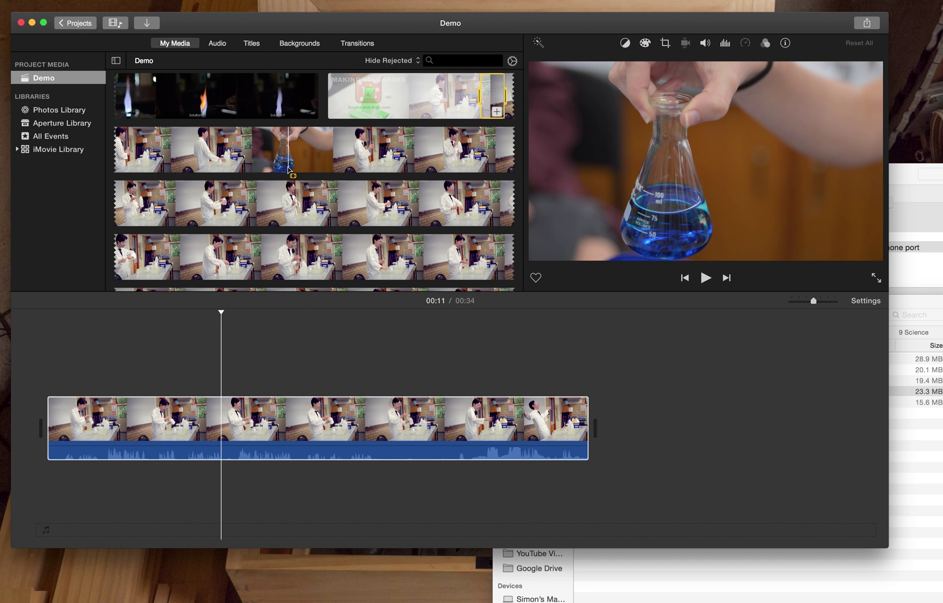
scroll(326, 100, up, 5)
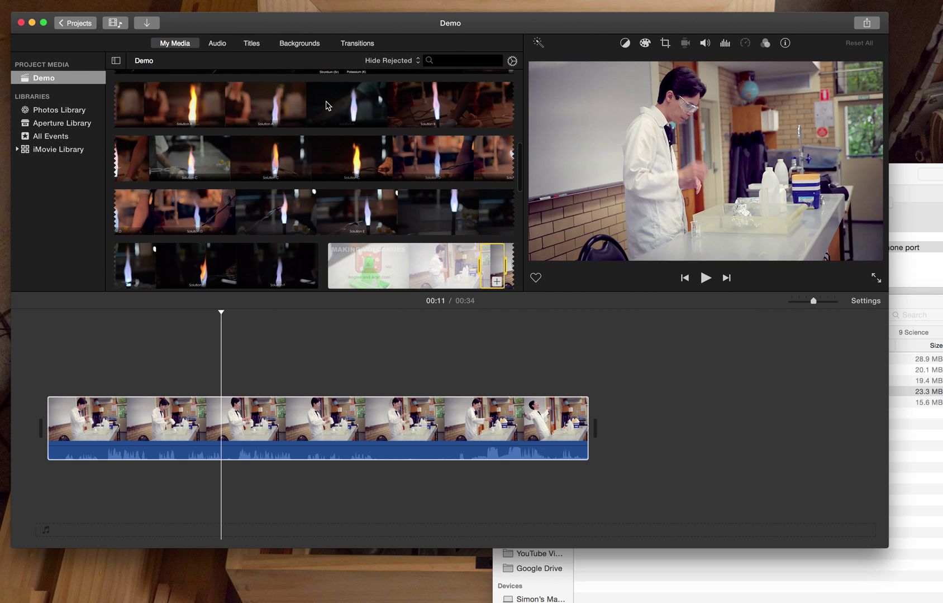
drag(182, 109, 641, 454)
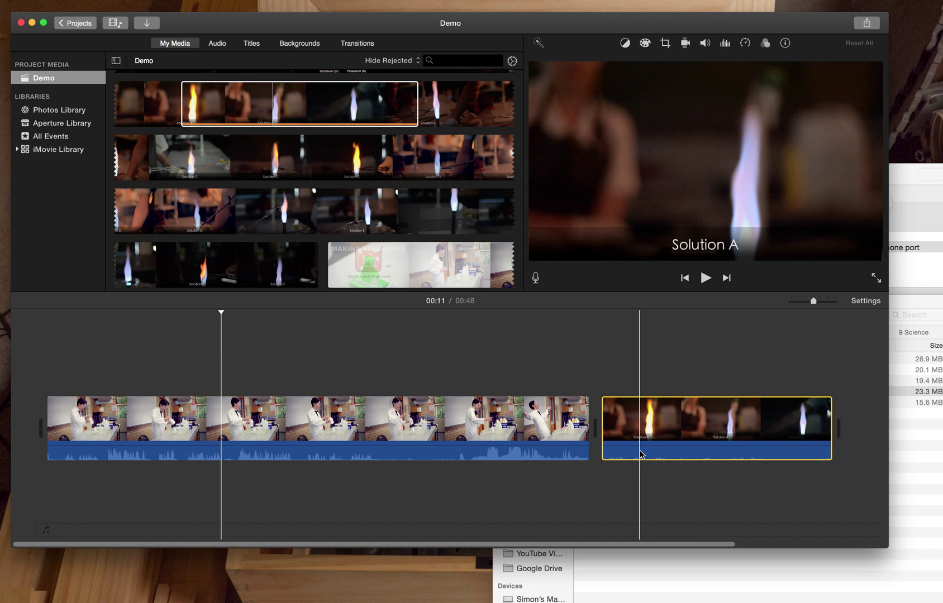
click(195, 369)
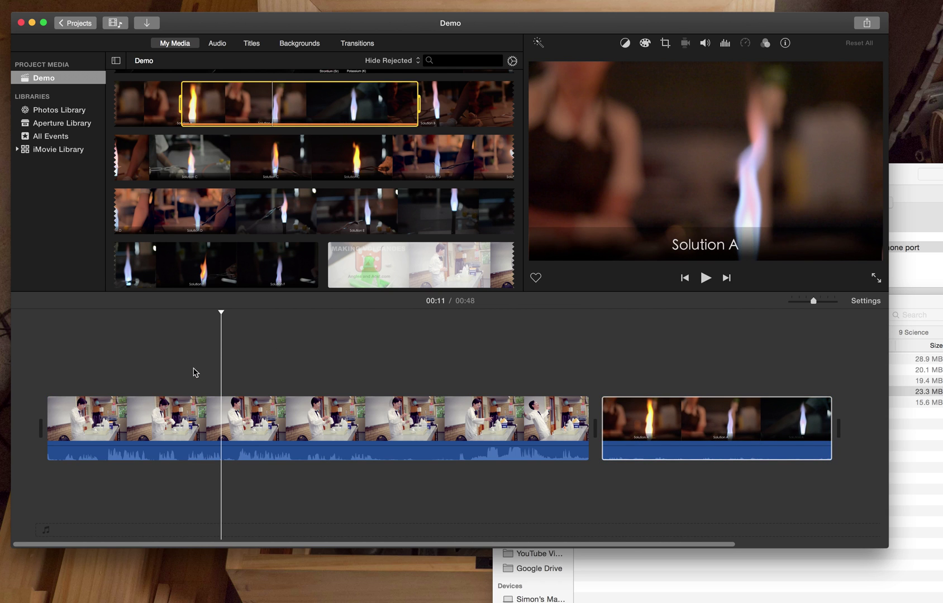
click(194, 372)
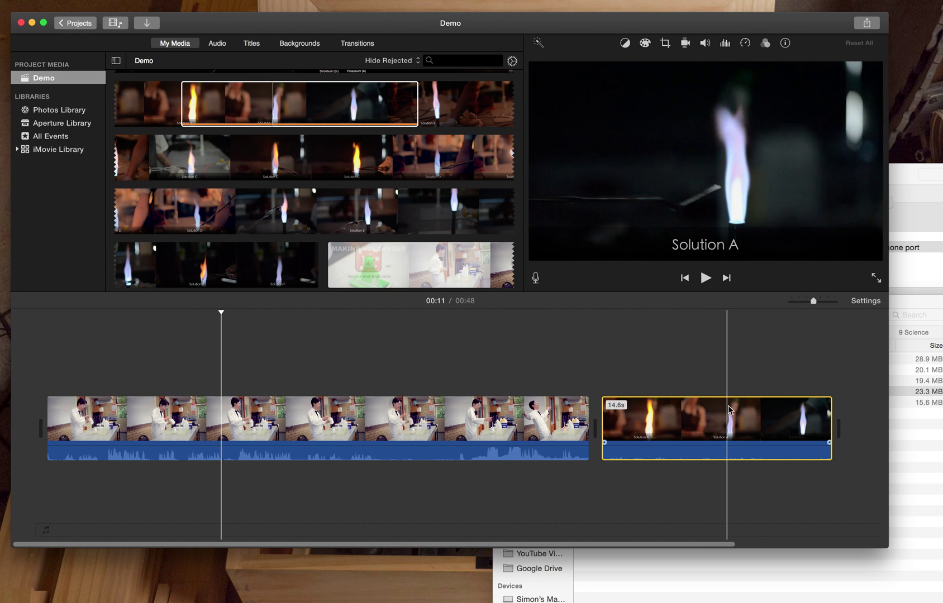
- Reveal the flame clip's source footage in My Media with Shift-F
key(shift+f)
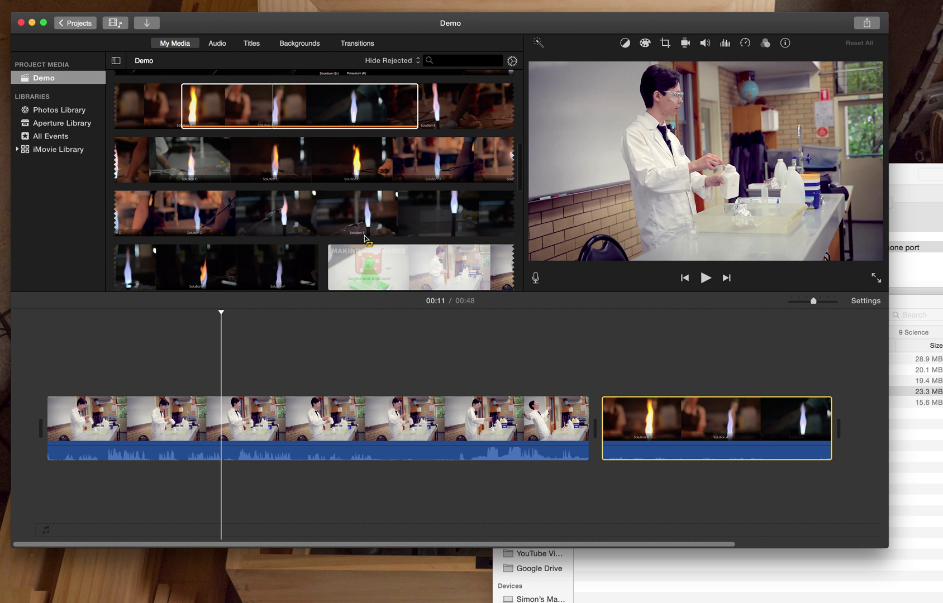
scroll(364, 239, down, 10)
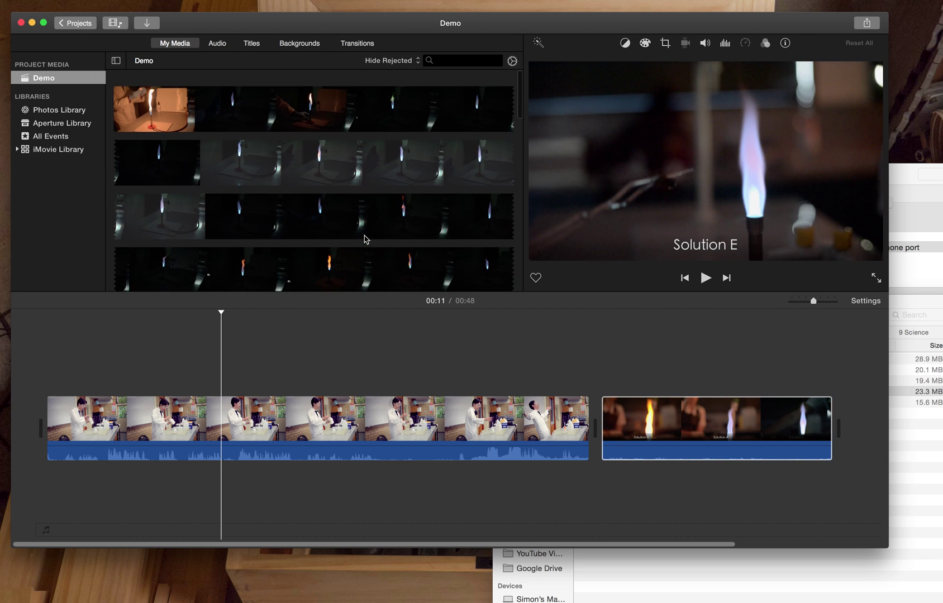
scroll(364, 239, down, 5)
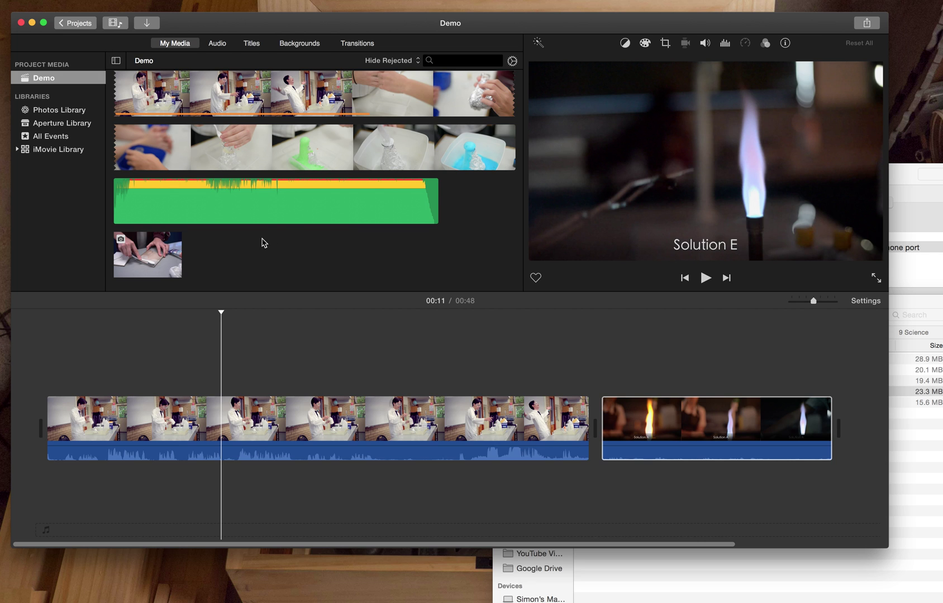
key(shift+f)
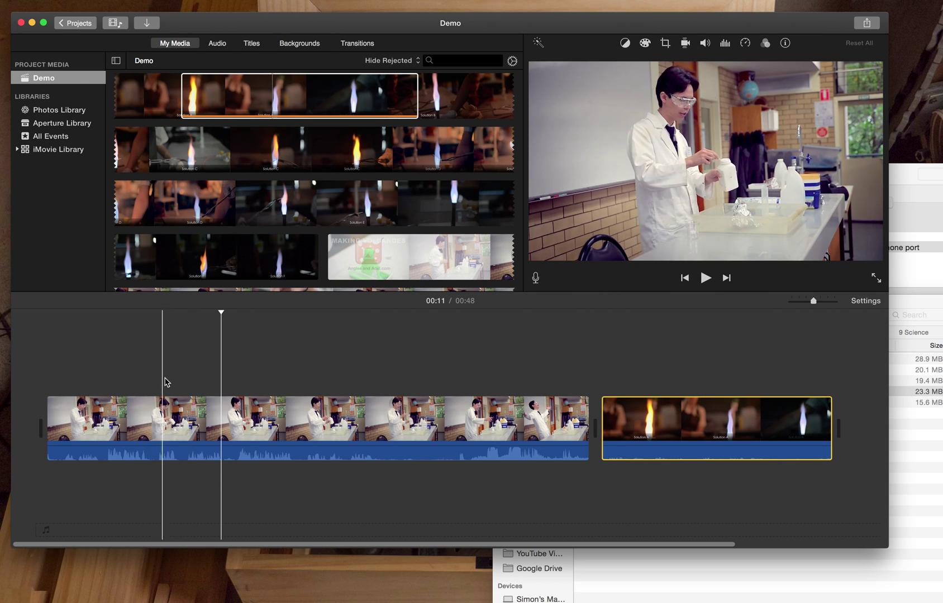
- Add the CREST photo as a cutaway above the lab clip at 00:13
click(259, 384)
scroll(274, 253, down, 5)
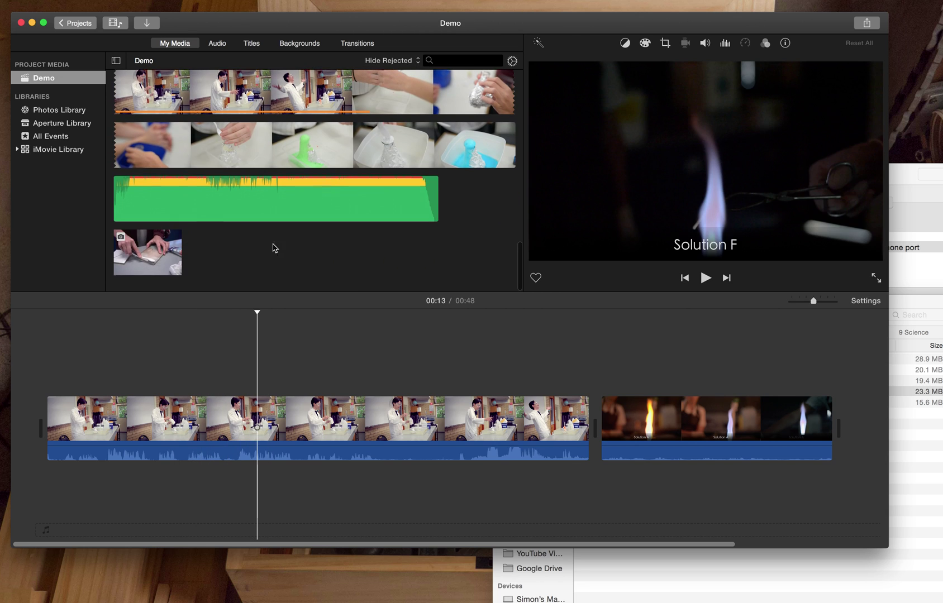
drag(148, 254, 274, 362)
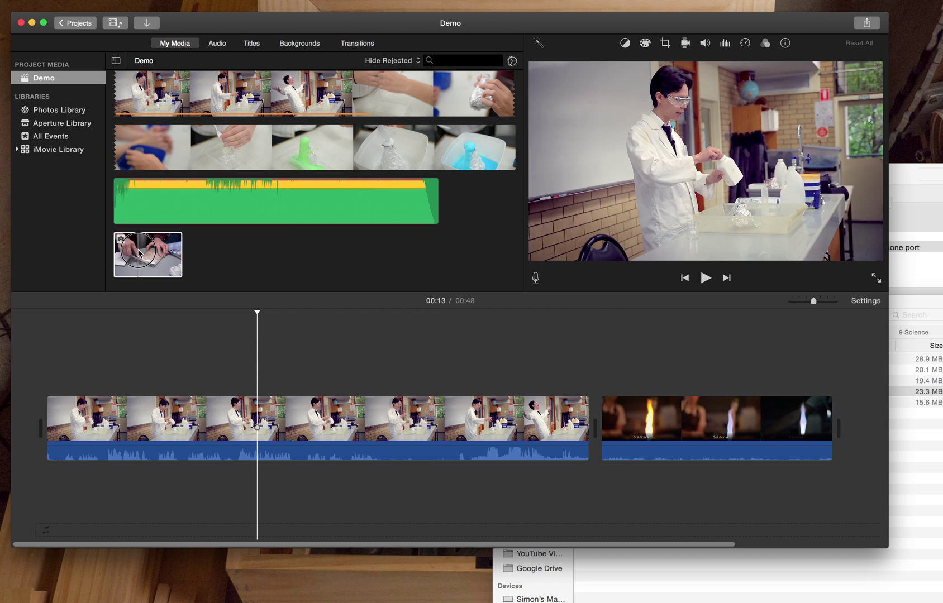
drag(168, 260, 259, 372)
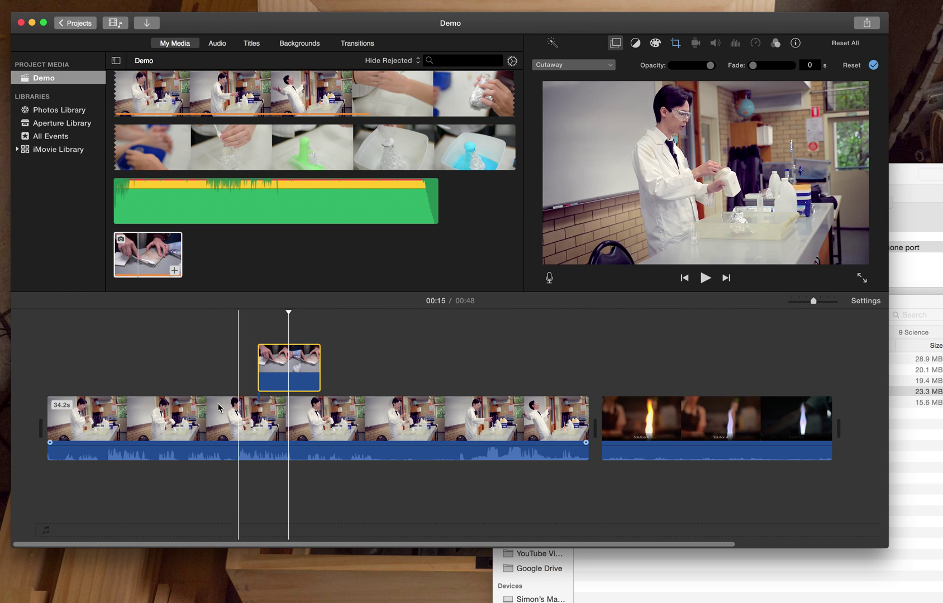
- Play from 00:13 to preview the CREST photo cutaway over the lab clip
key(space)
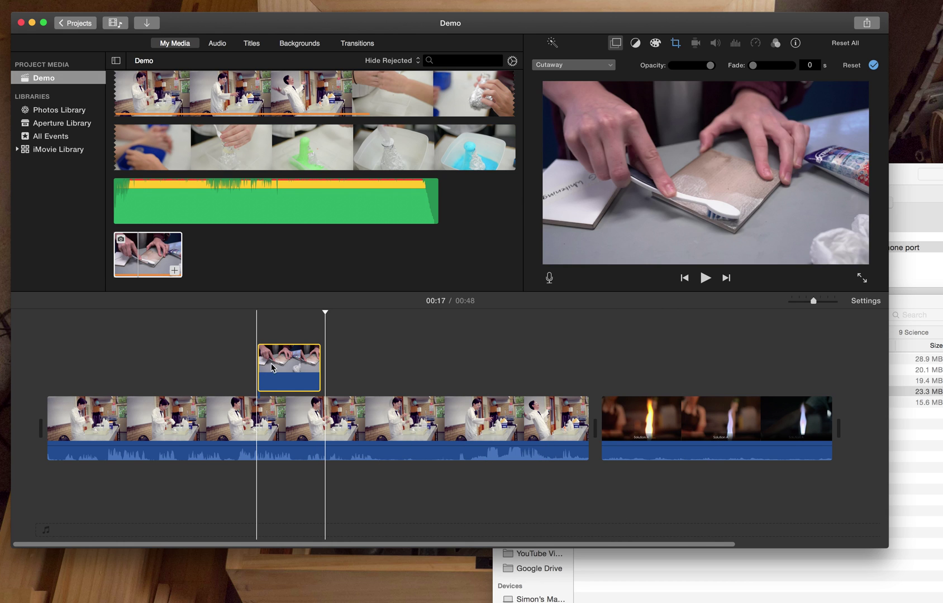
- Move the Solution A flame clip above the lab clip right after the photo, then preview it
drag(641, 419, 356, 353)
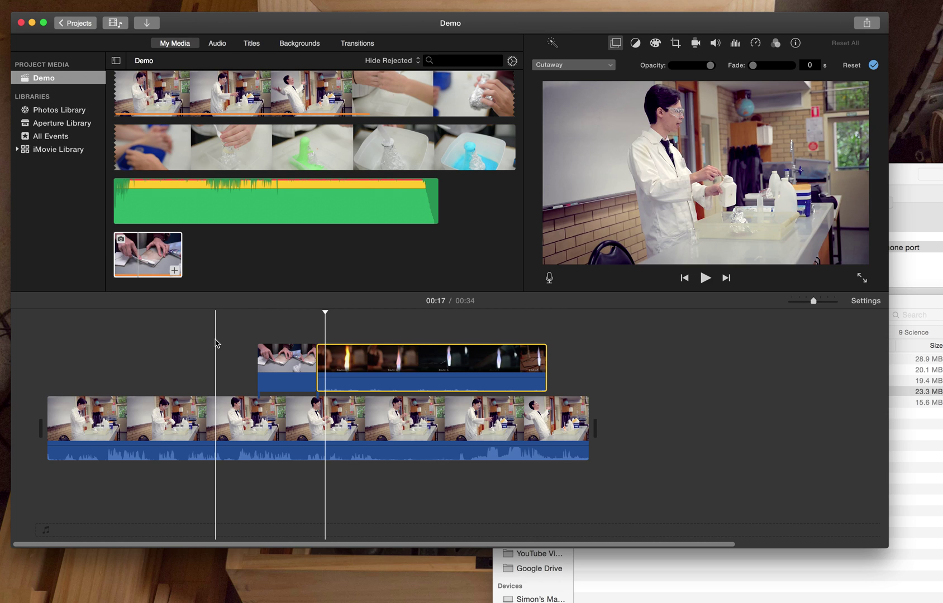
key(space)
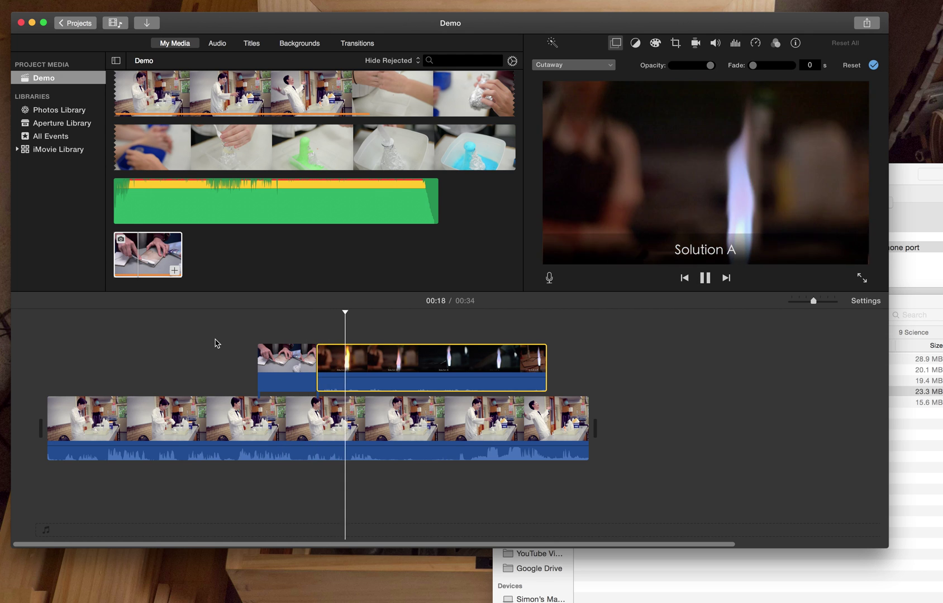
key(space)
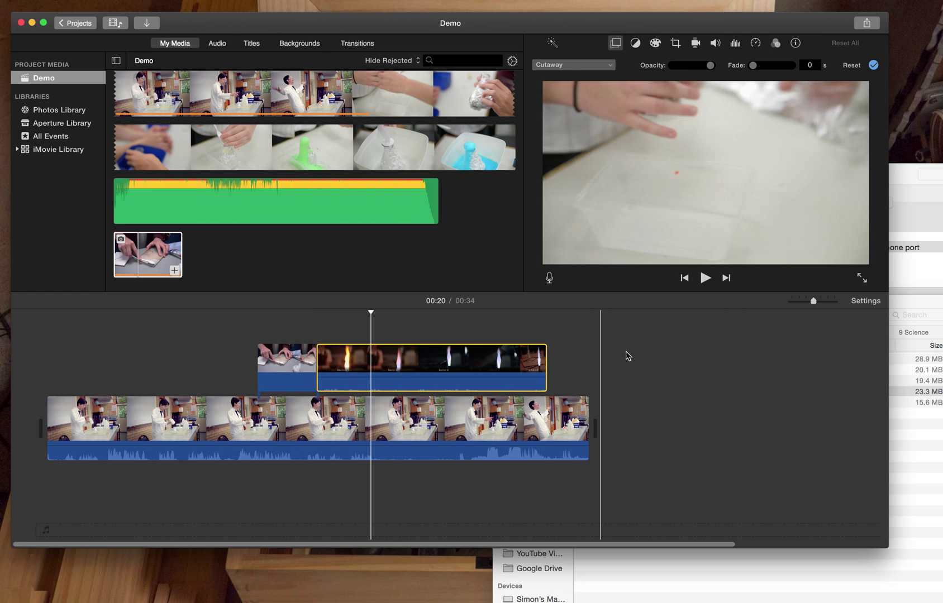
- Add a Lower title over the photo cutaway reading 'This is important for the exam.'
click(252, 44)
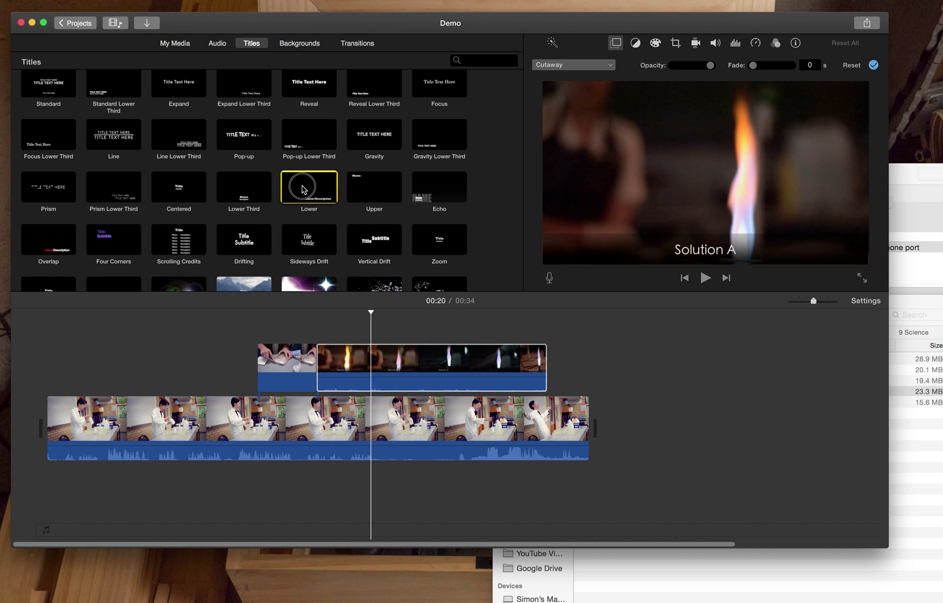
drag(304, 193, 260, 325)
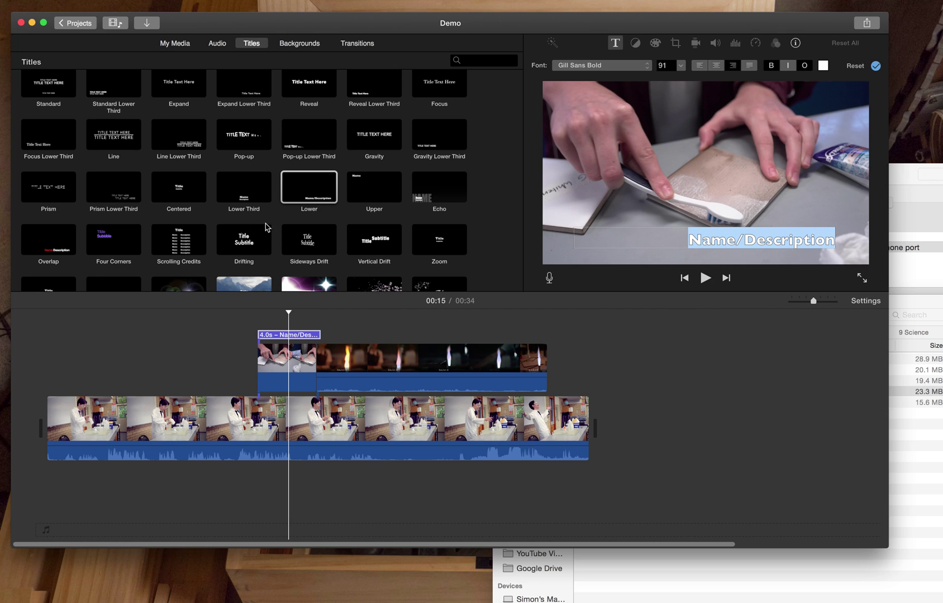
scroll(269, 256, down, 2)
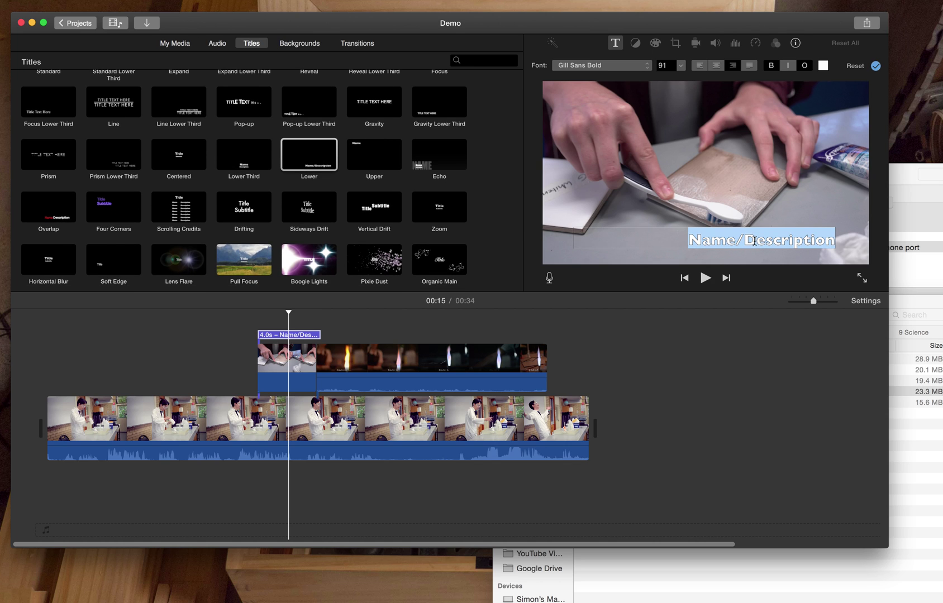
text(This is importan)
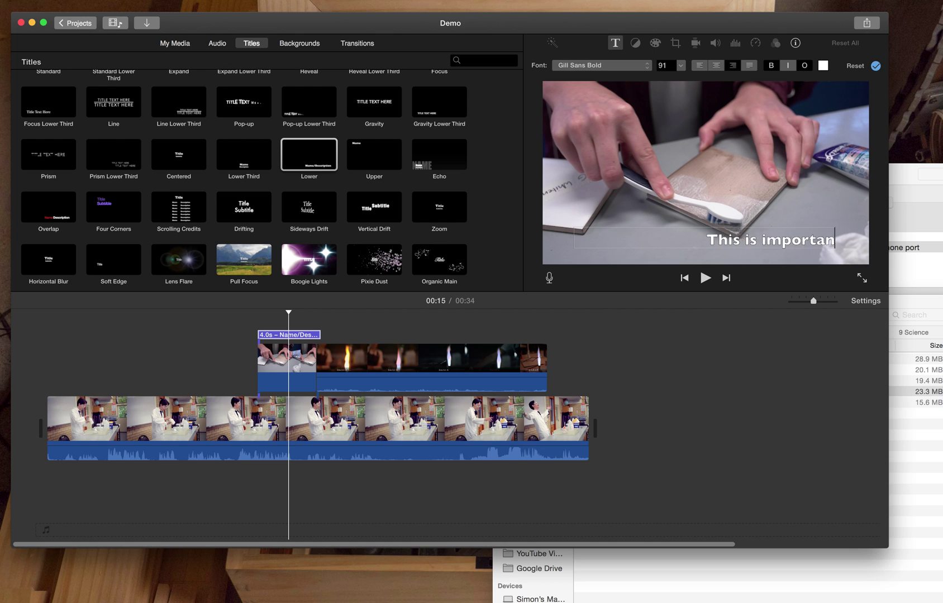
text(t for the exam.)
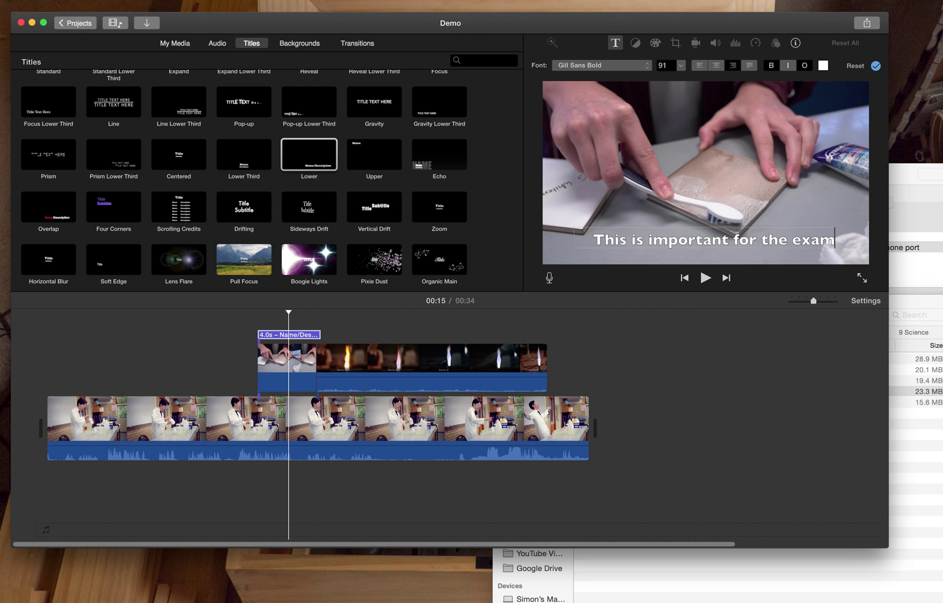
- Finish editing the exam title and play it back to check it
click(242, 327)
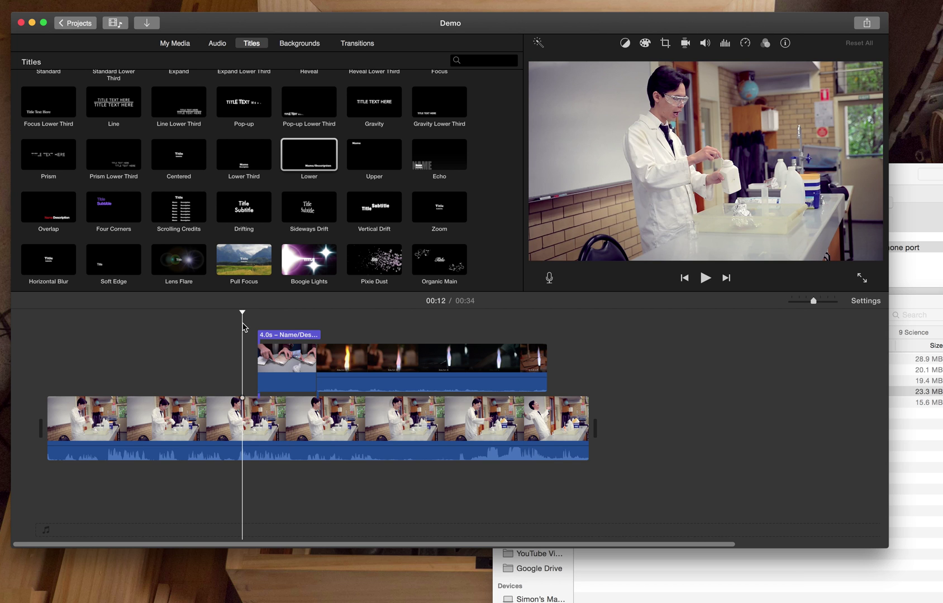
key(space)
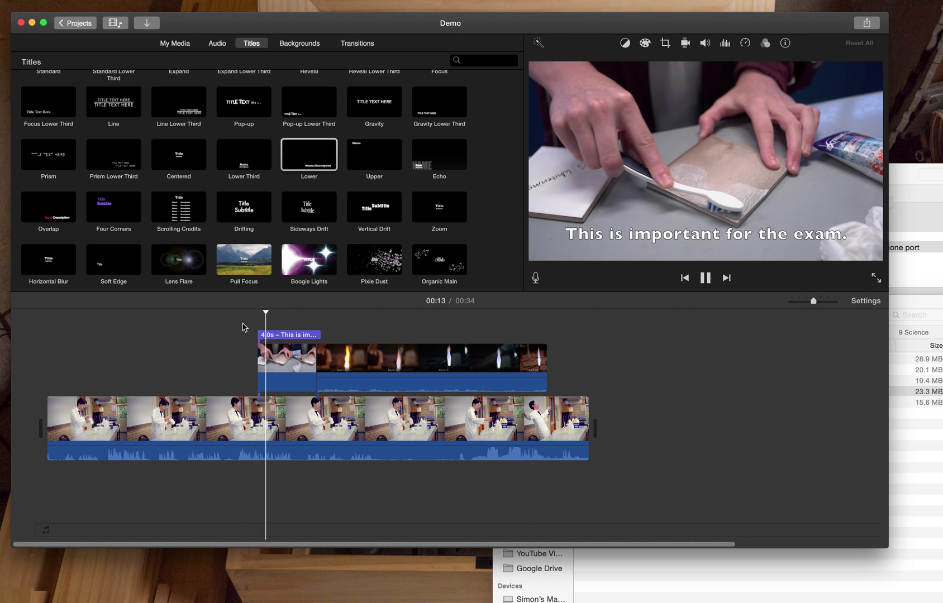
key(space)
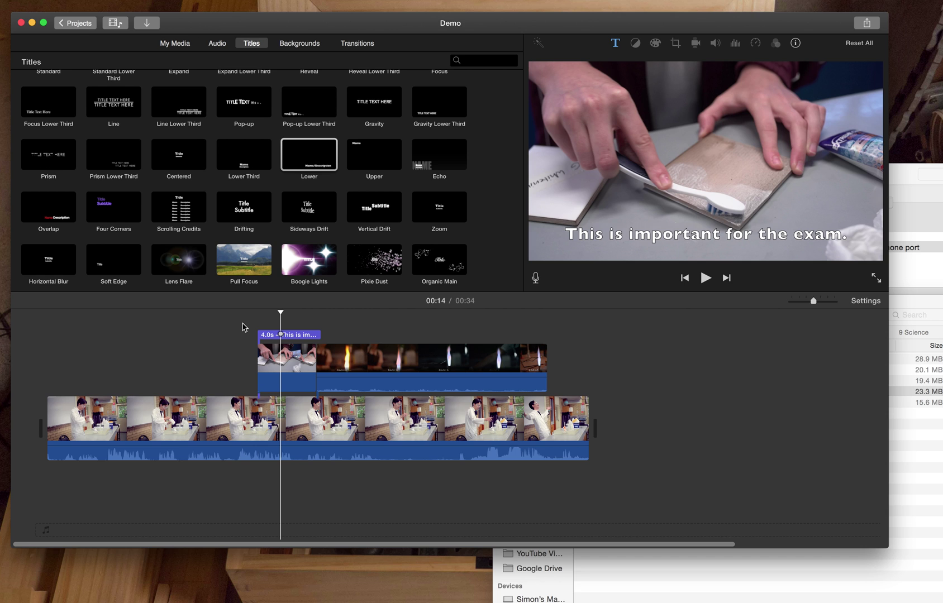
- Move the 'This is important for the exam.' title onto the lab clip near 00:06 and preview it
drag(306, 334, 196, 387)
key(space)
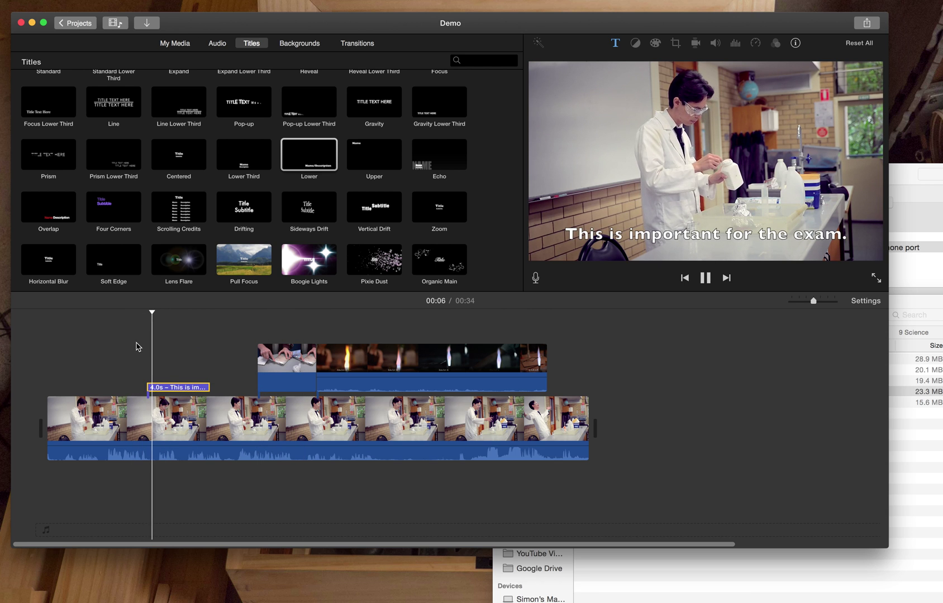
key(space)
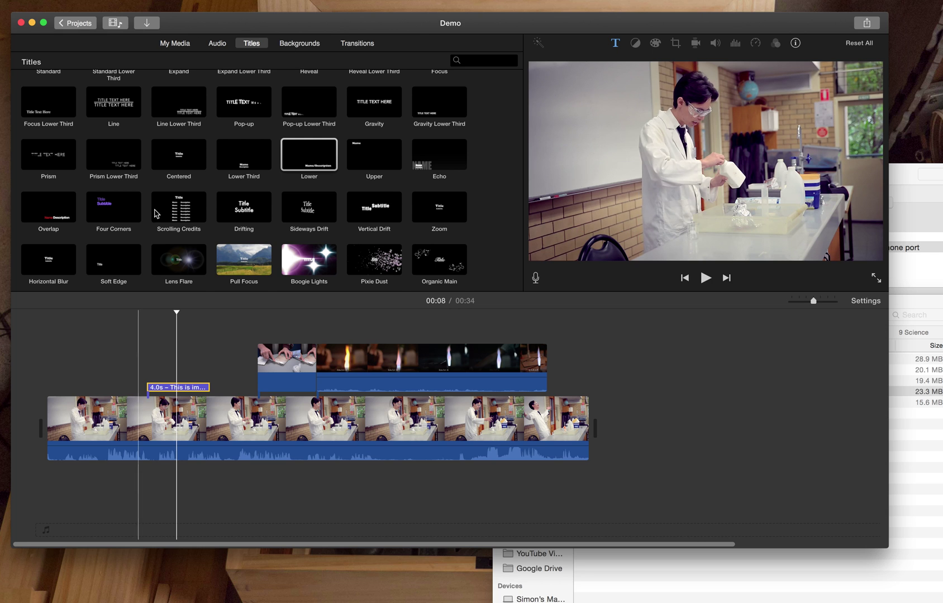
- Choose the hot-rock-party dance-pop music clip from the project's My Media
scroll(165, 190, down, 4)
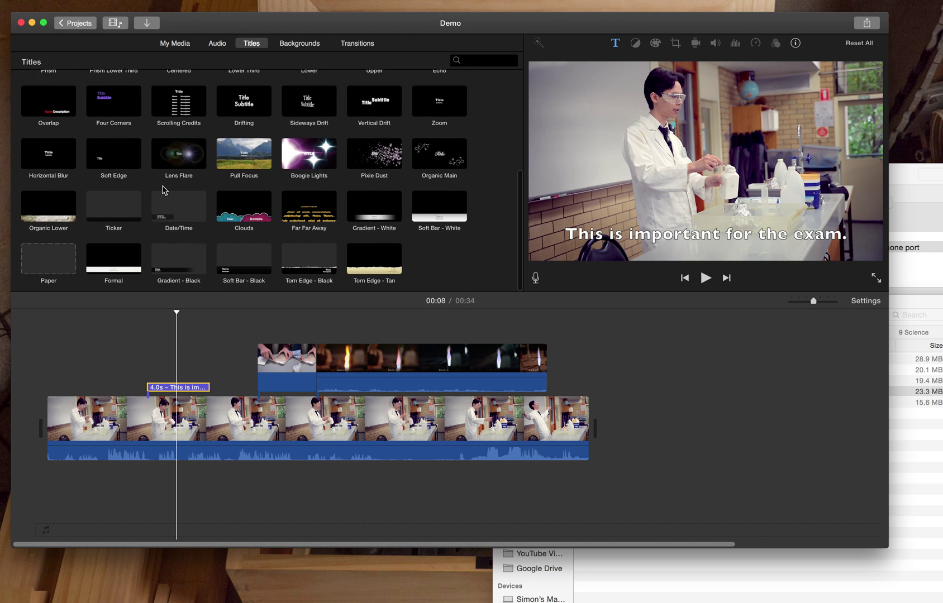
click(217, 44)
click(181, 46)
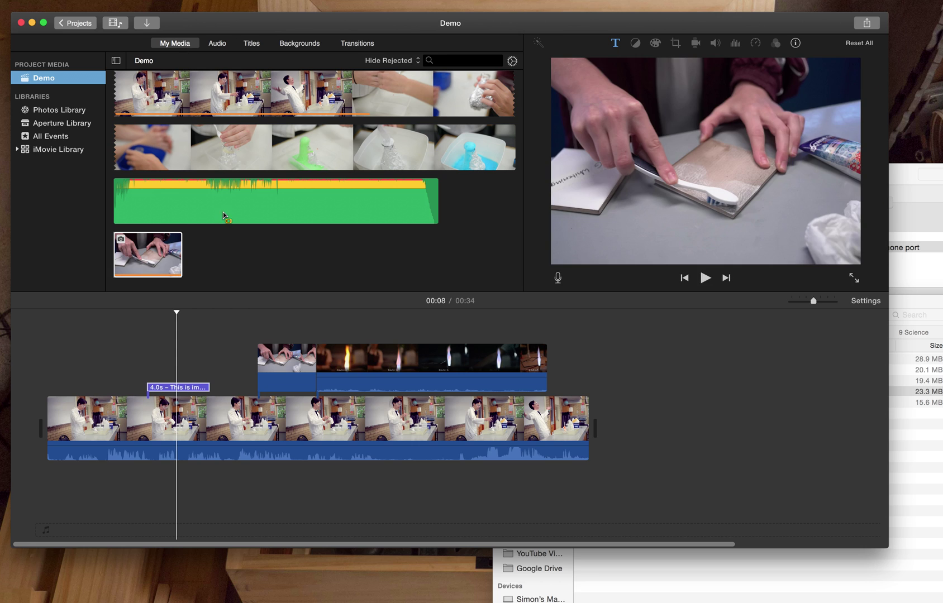
click(146, 201)
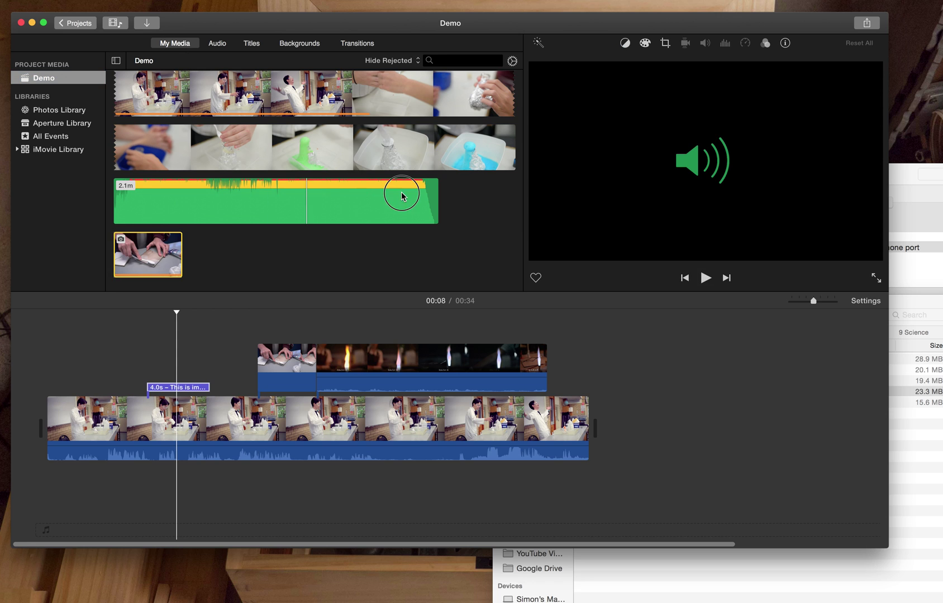
- Add a range of the music to the timeline as background music and play the project
drag(402, 196, 412, 185)
drag(352, 201, 47, 507)
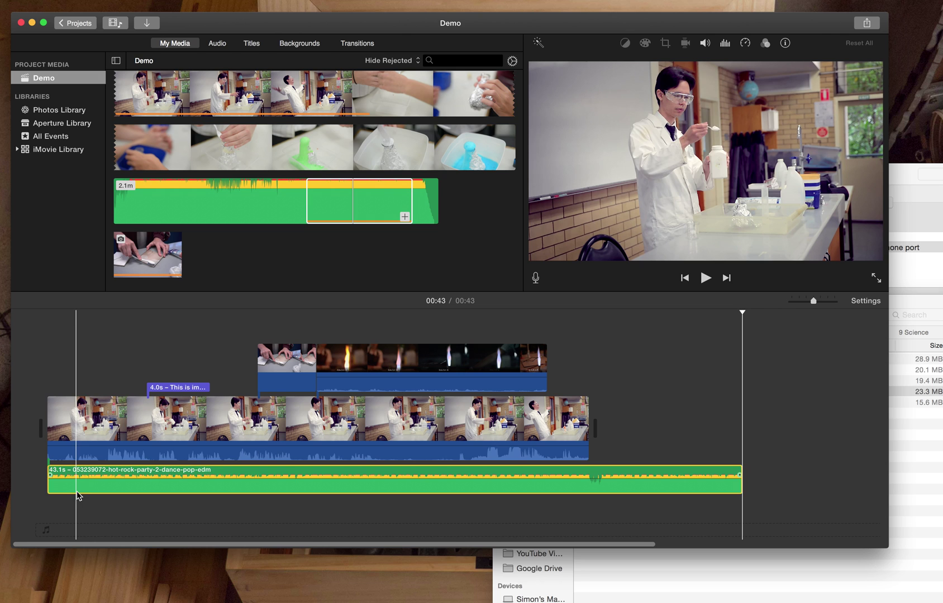
mouse_move(80, 521)
mouse_down()
mouse_move(135, 530)
mouse_move(113, 518)
mouse_move(131, 518)
mouse_move(66, 526)
mouse_up()
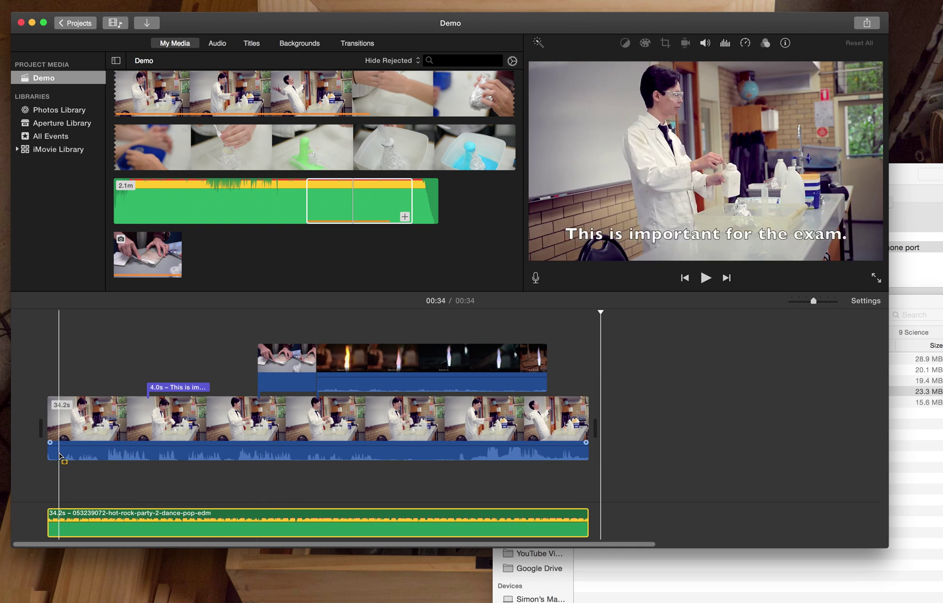
key(space)
key(space)
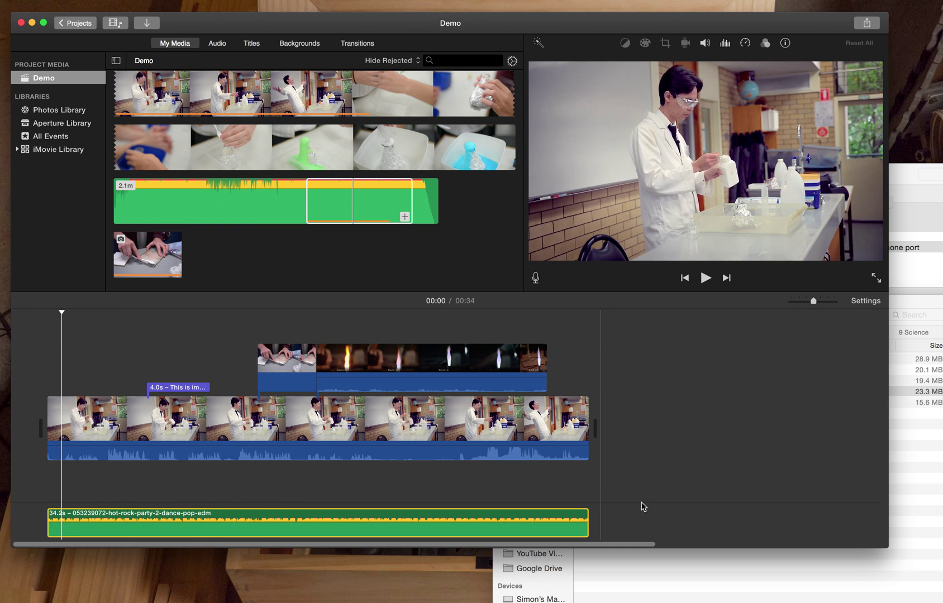
click(589, 530)
- Trim the music's end and move the Solution A flame clip after the lab clip
mouse_move(590, 530)
mouse_down()
mouse_move(708, 523)
mouse_move(511, 534)
mouse_move(760, 528)
mouse_move(588, 529)
mouse_up()
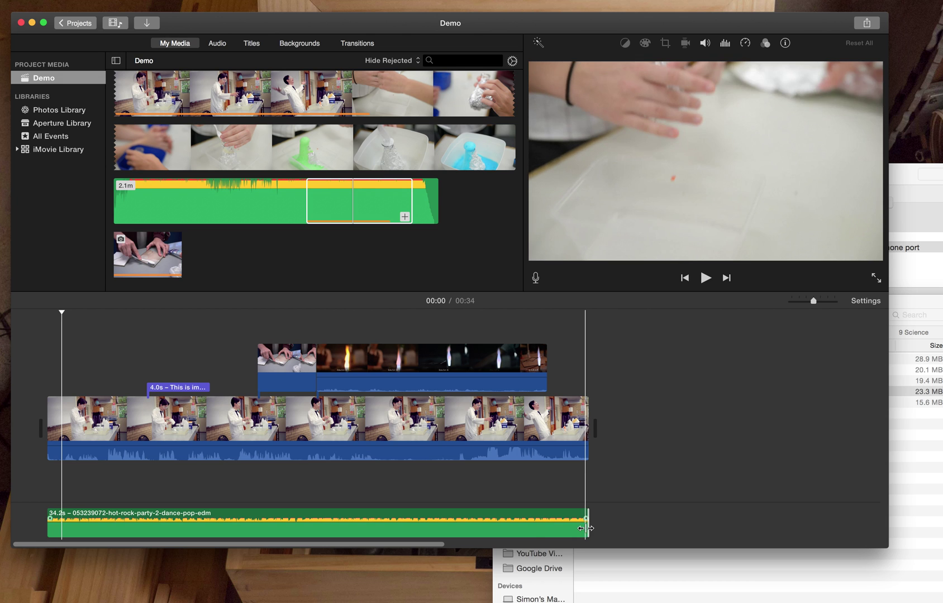
click(448, 363)
drag(448, 363, 732, 414)
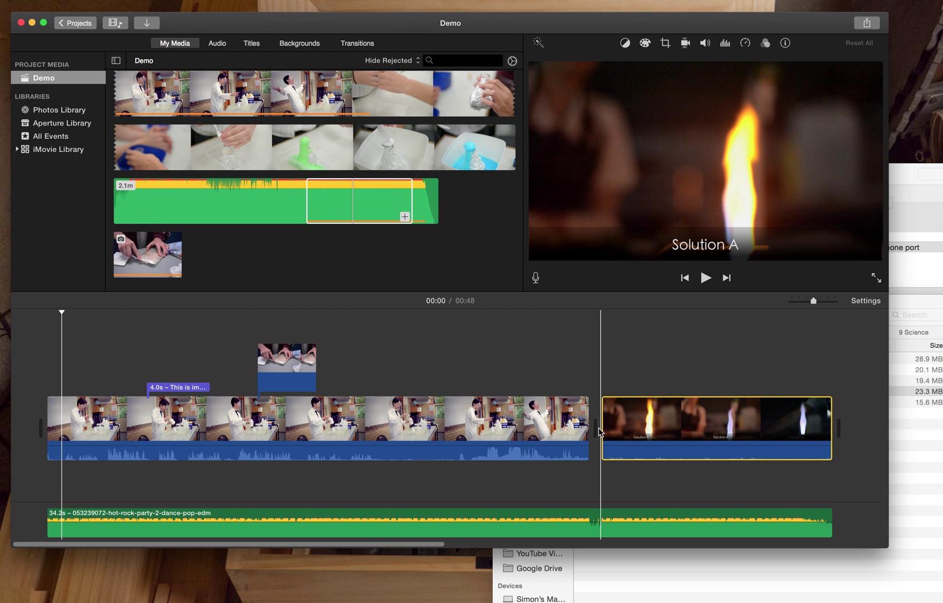
key(space)
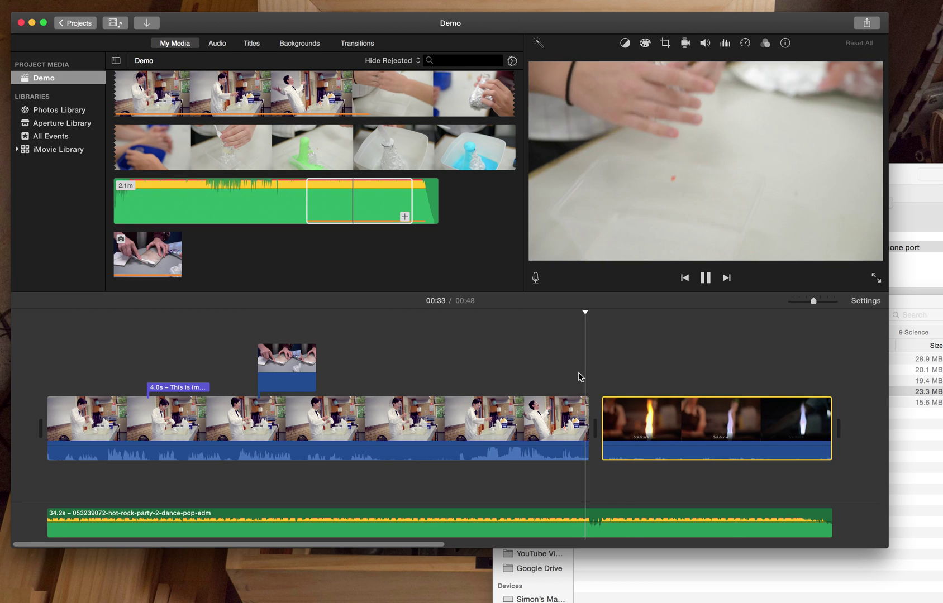
key(space)
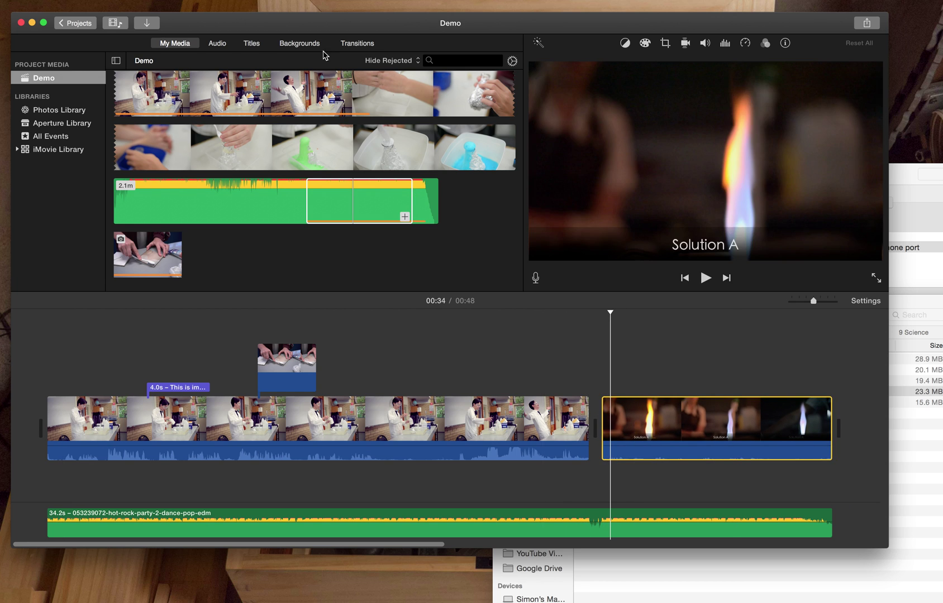
click(358, 44)
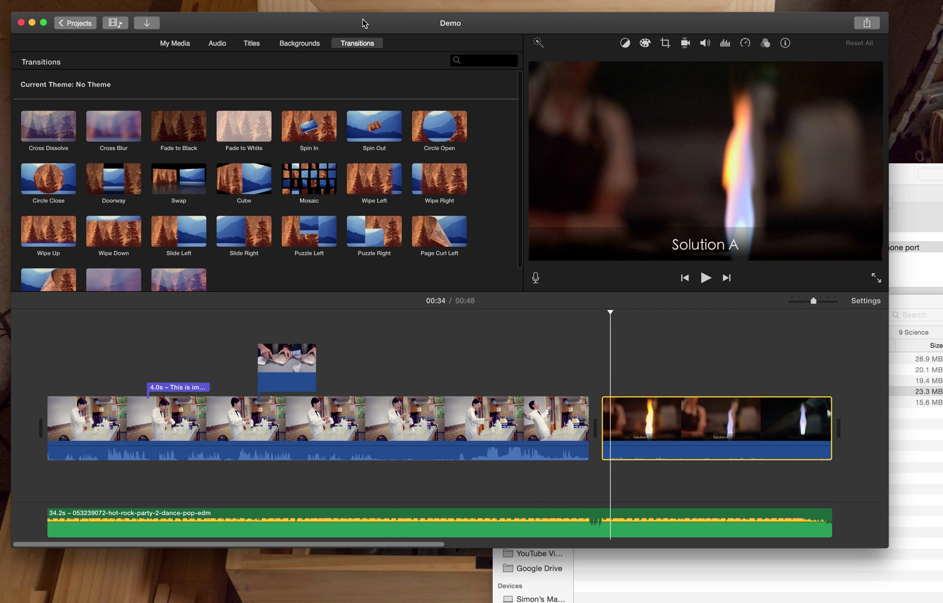
- Place a Fade to White transition between the lab clip and flame clip, then preview it
drag(246, 130, 591, 429)
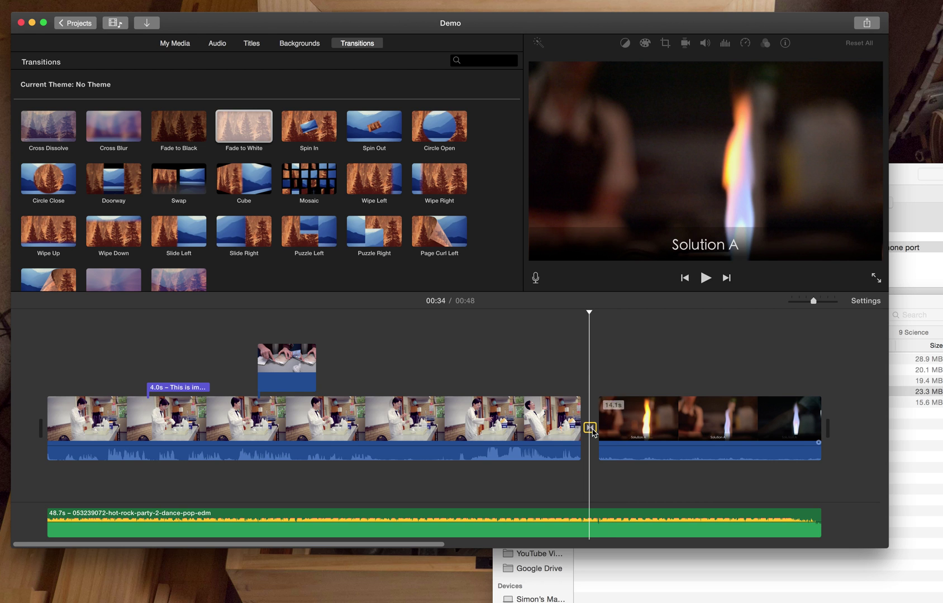
key(space)
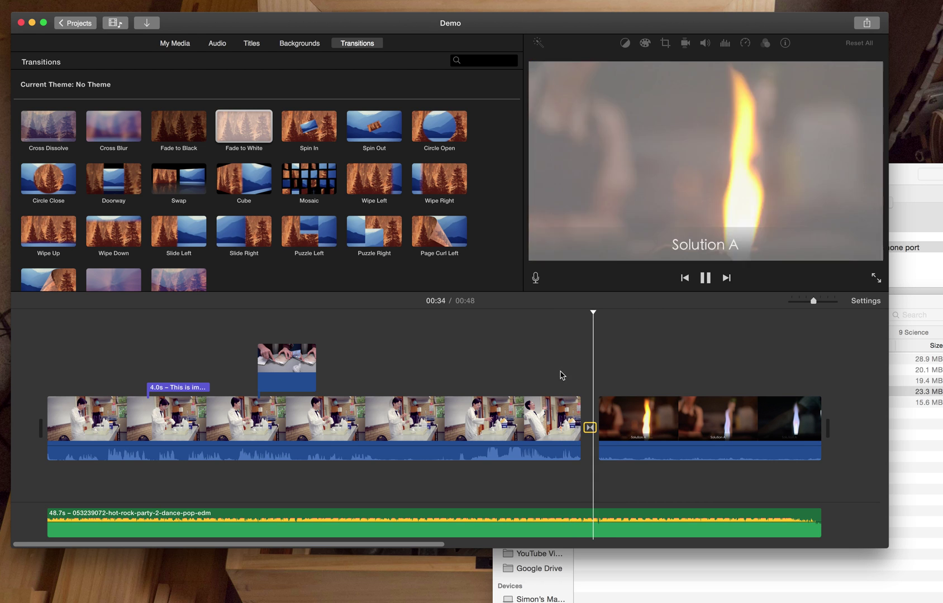
key(space)
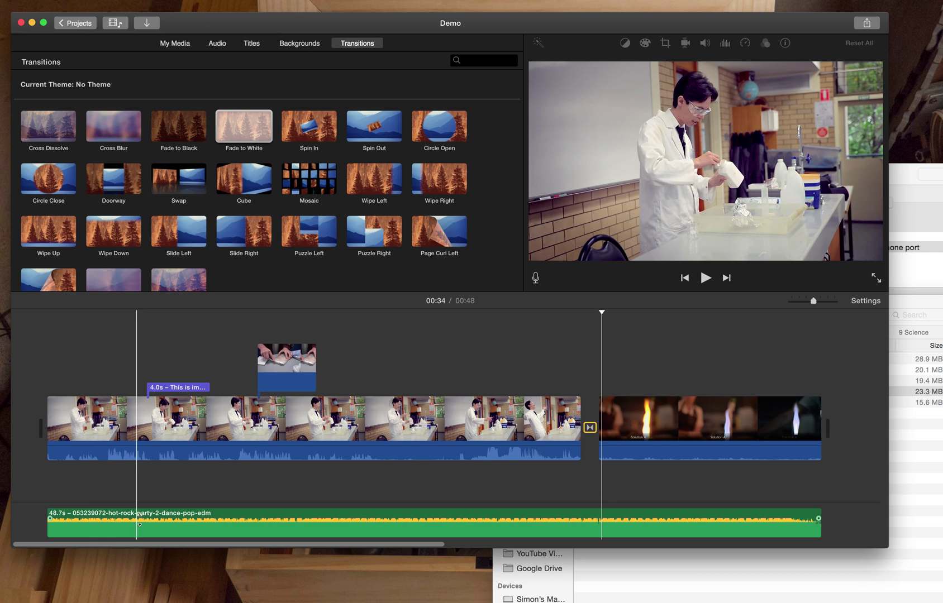
click(257, 518)
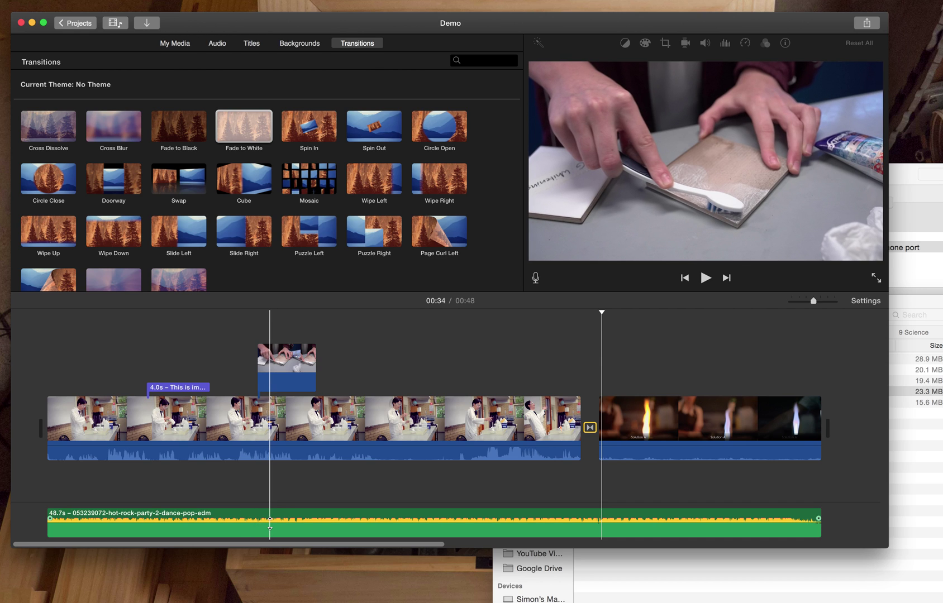
- Lower the background music volume to 16% and listen to the result
drag(269, 523, 270, 529)
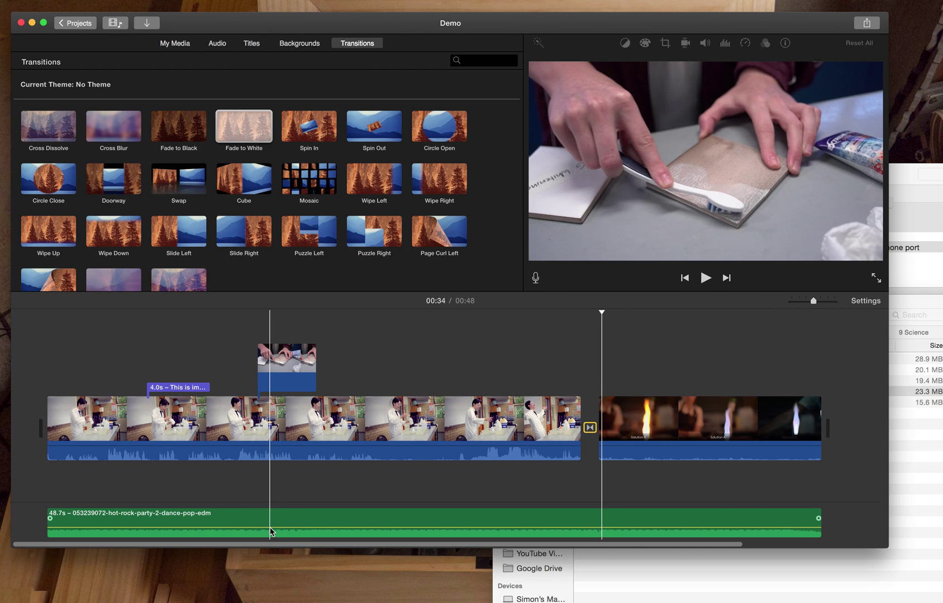
key(space)
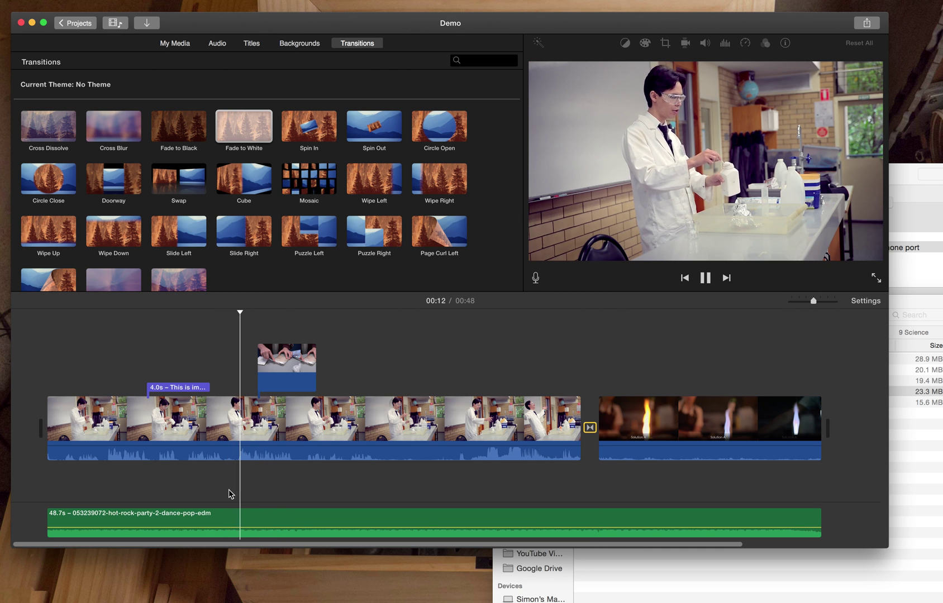
key(space)
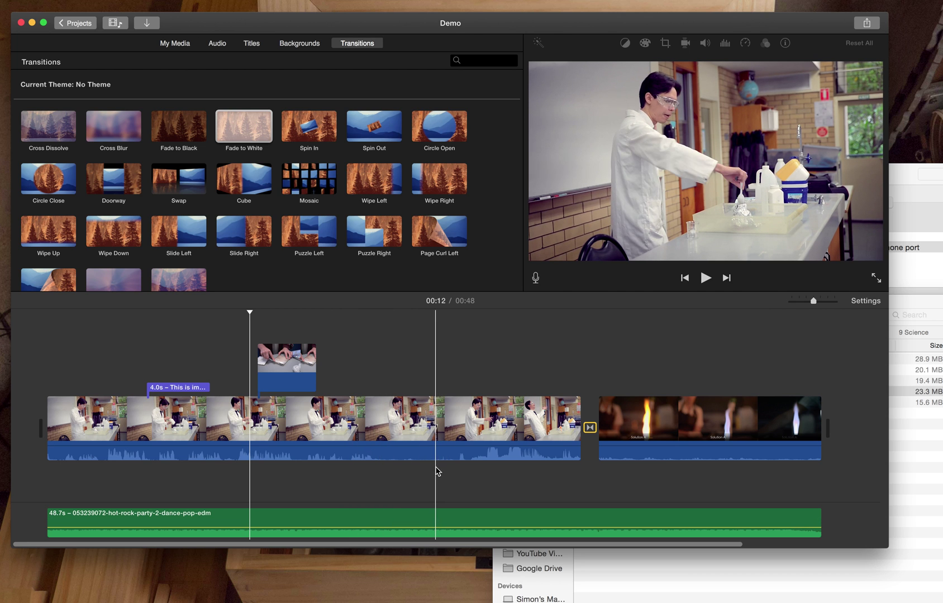
click(387, 530)
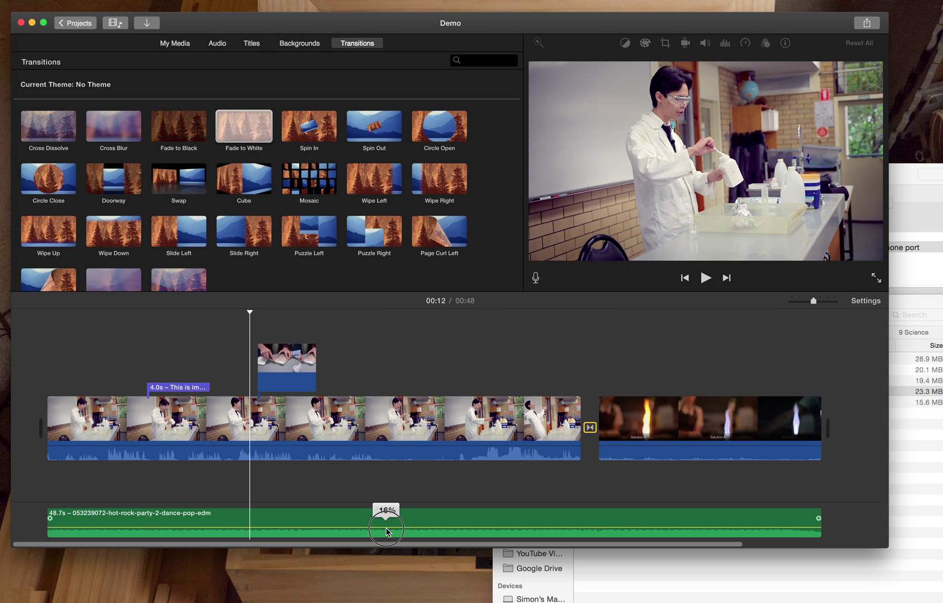
- Lower the background music volume further to 5% and add a keyframe
drag(386, 531, 387, 532)
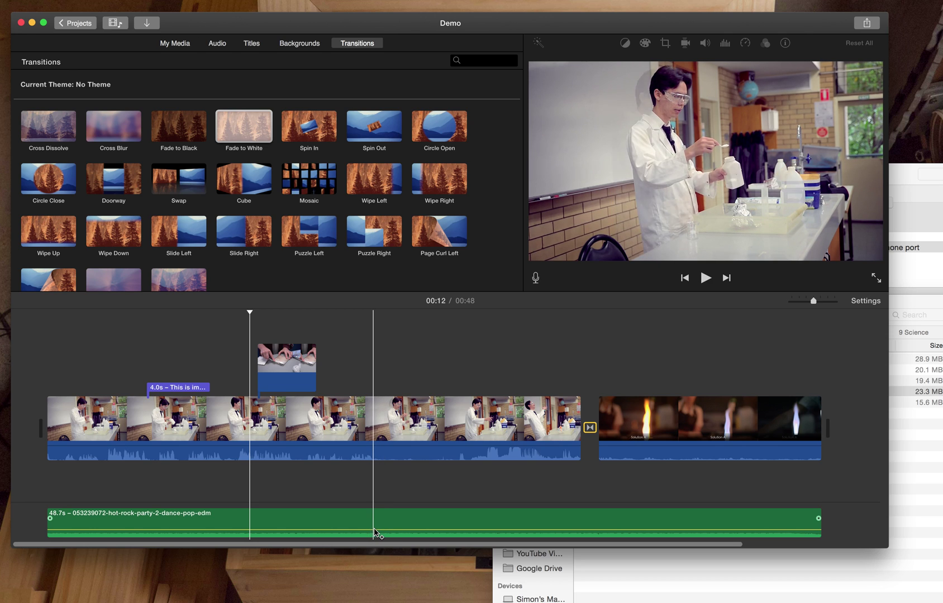
drag(374, 533, 375, 532)
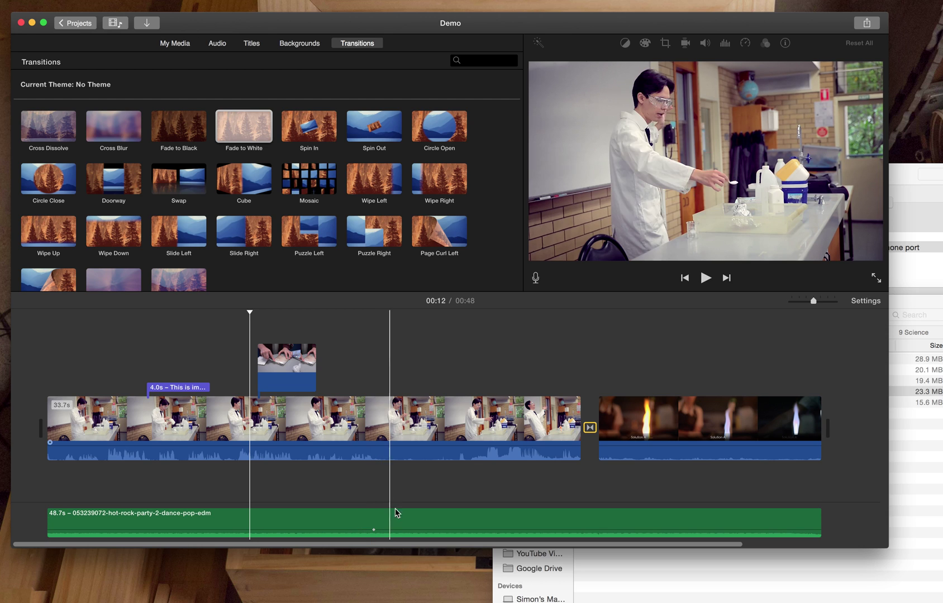
alt+click(387, 530)
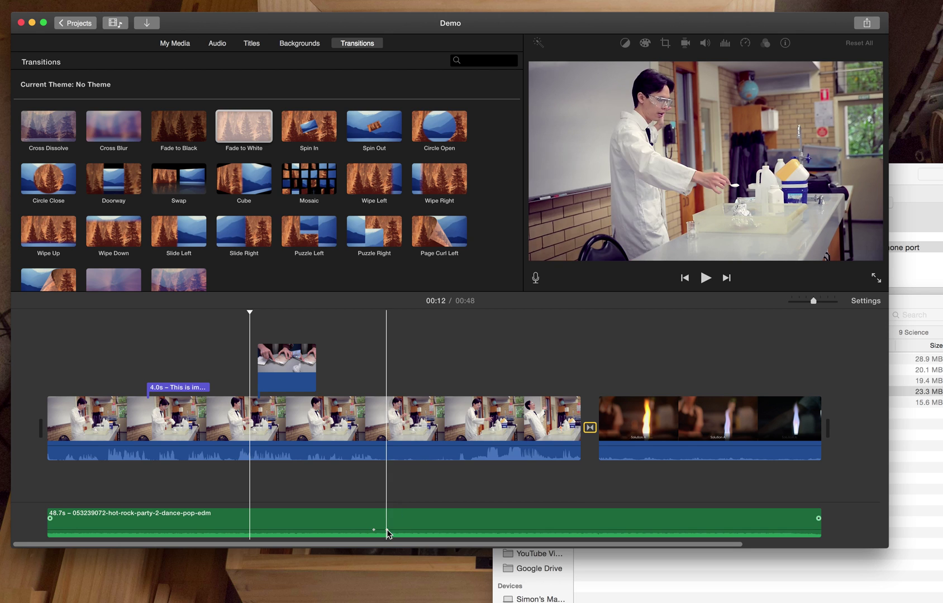
- Add two more music volume keyframes, set the stretch between them to 14%, and preview it
click(461, 525)
drag(461, 525, 461, 529)
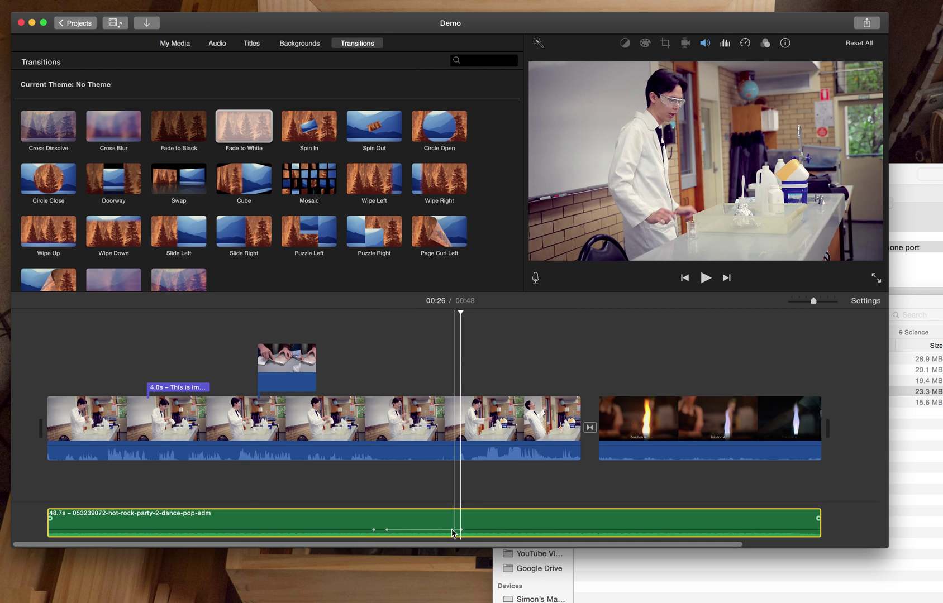
alt+click(452, 530)
alt+click(426, 530)
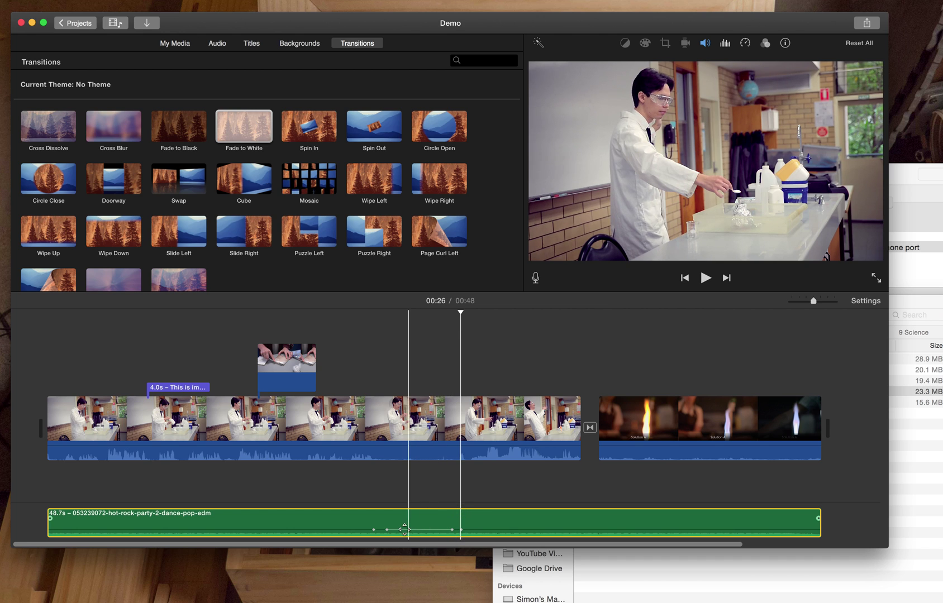
drag(413, 530, 417, 528)
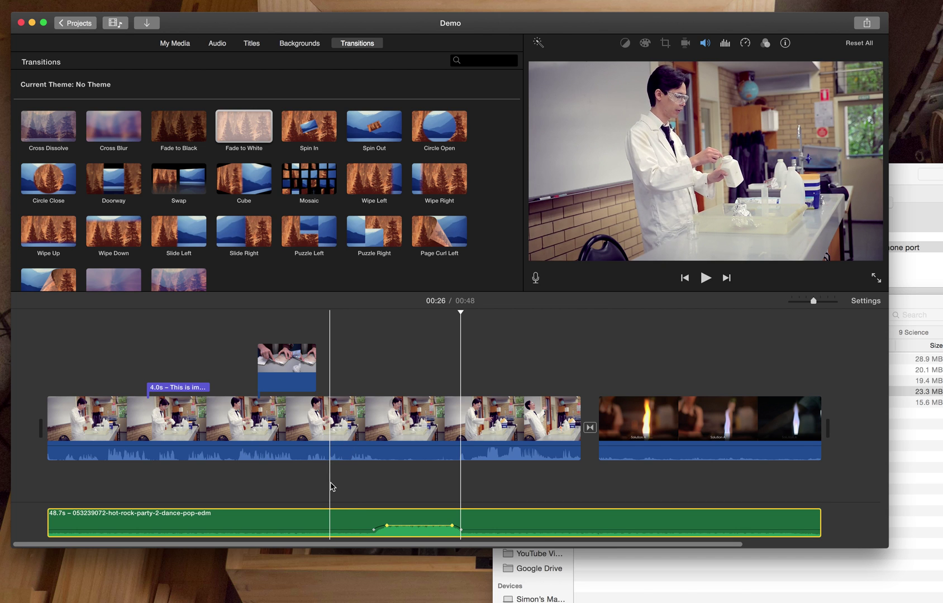
key(space)
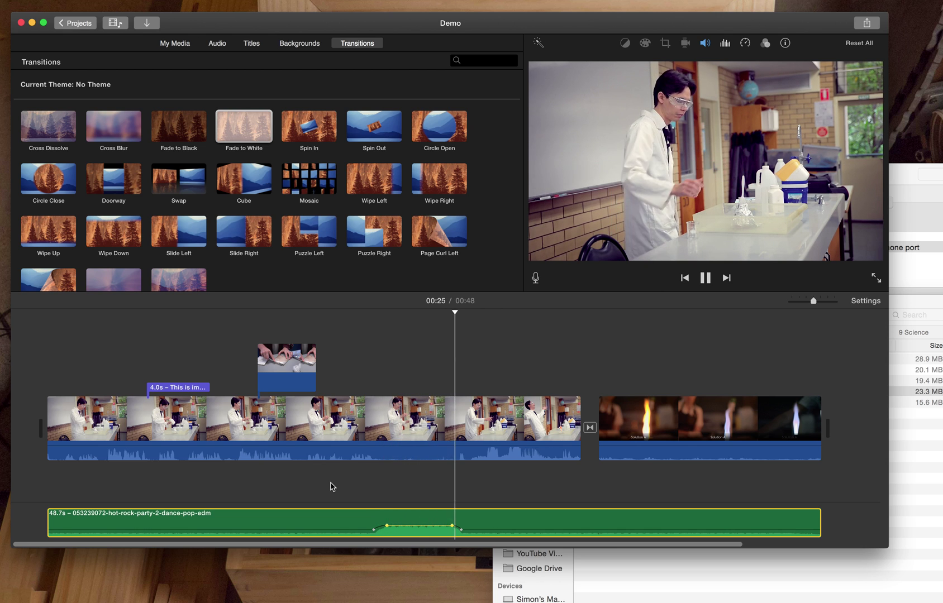
key(space)
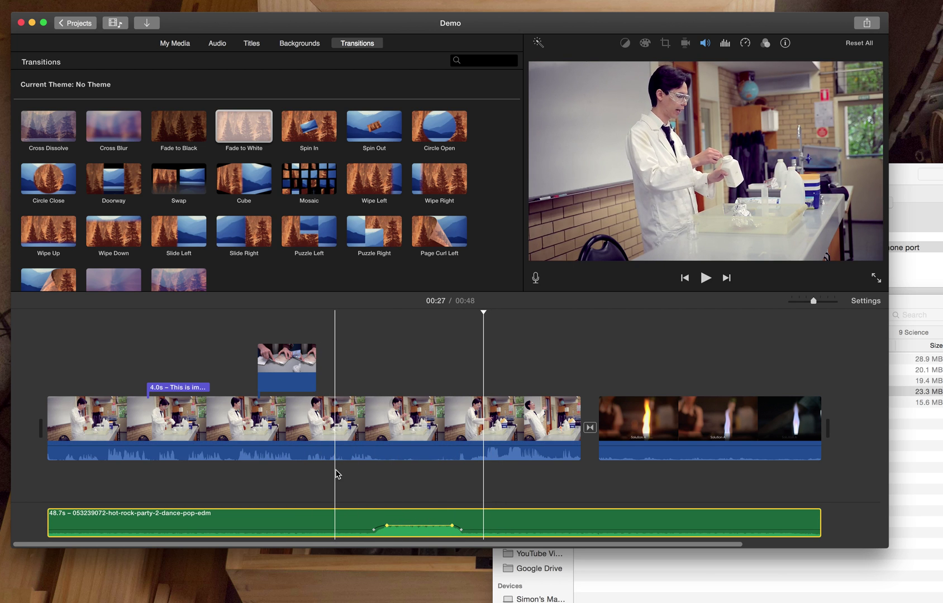
- Boost the lab clip's audio to 200%, then keyframe a middle stretch at 141%
drag(330, 445, 331, 447)
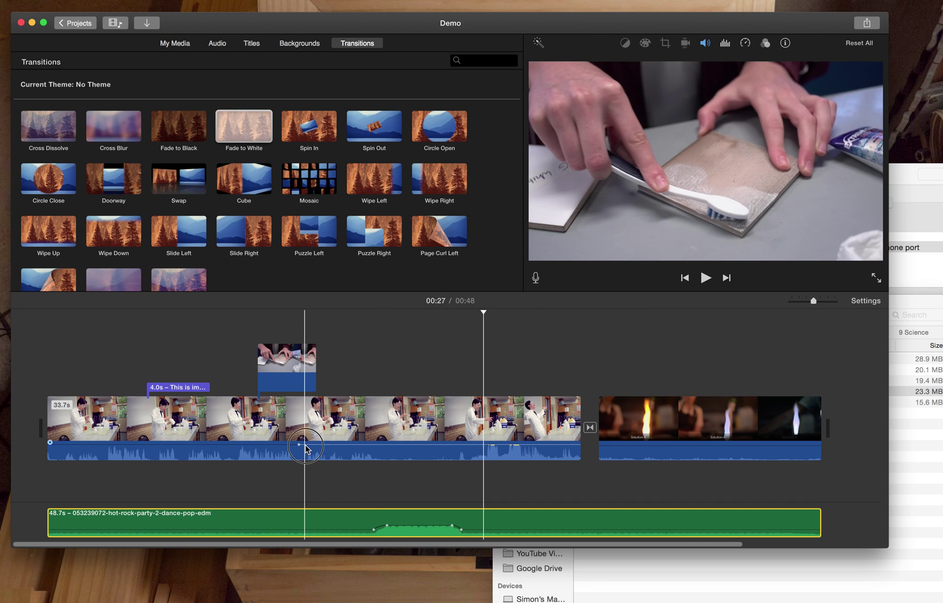
alt+click(369, 445)
alt+click(378, 445)
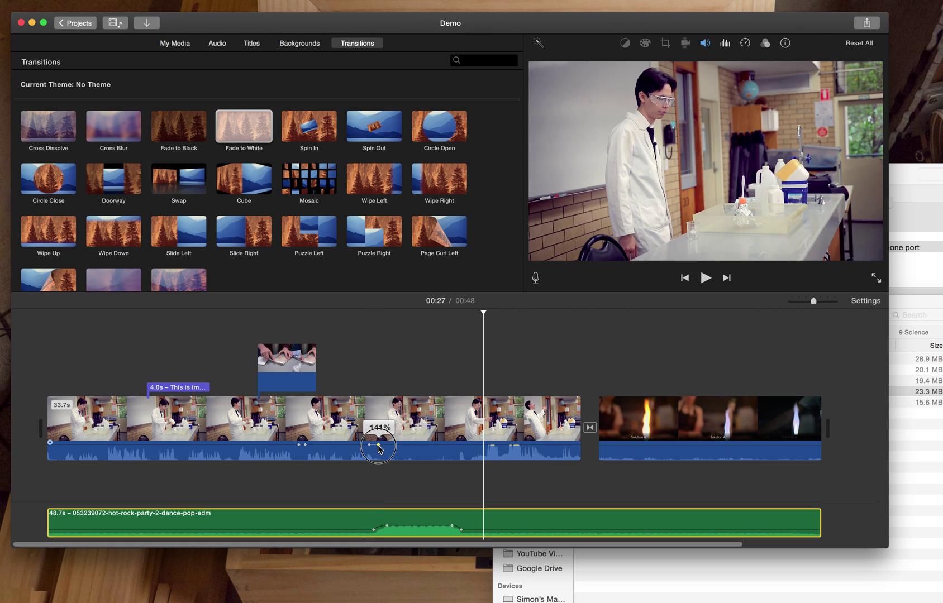
drag(345, 446, 346, 443)
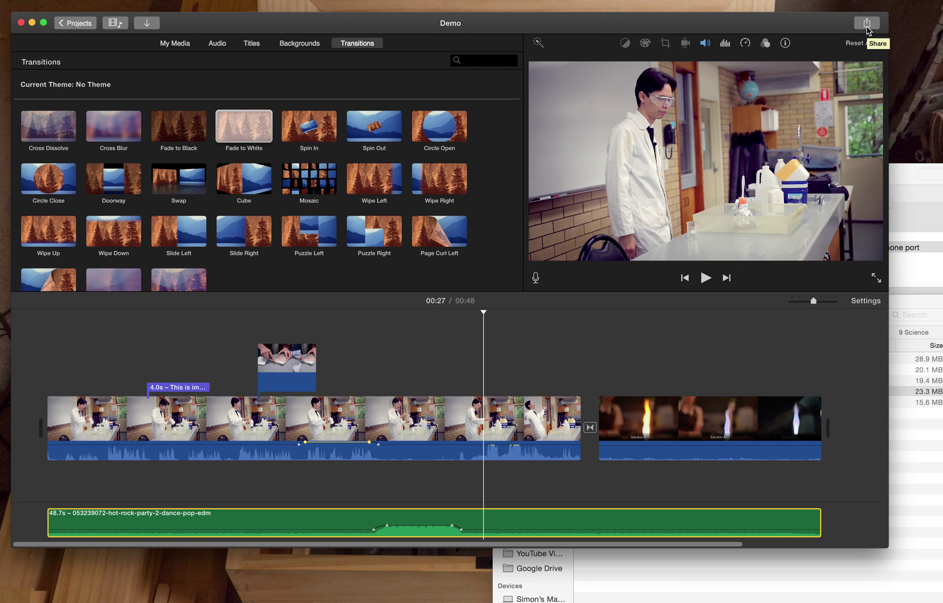
- Export via Share > File, retitling the movie 'This is what it will be called' without a period
click(867, 24)
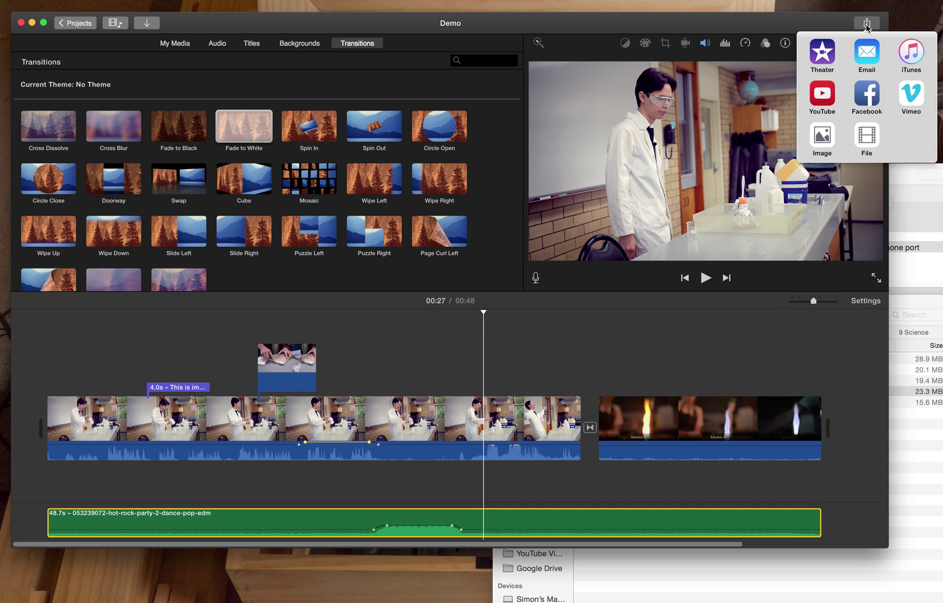
click(867, 140)
click(561, 141)
double_click(548, 139)
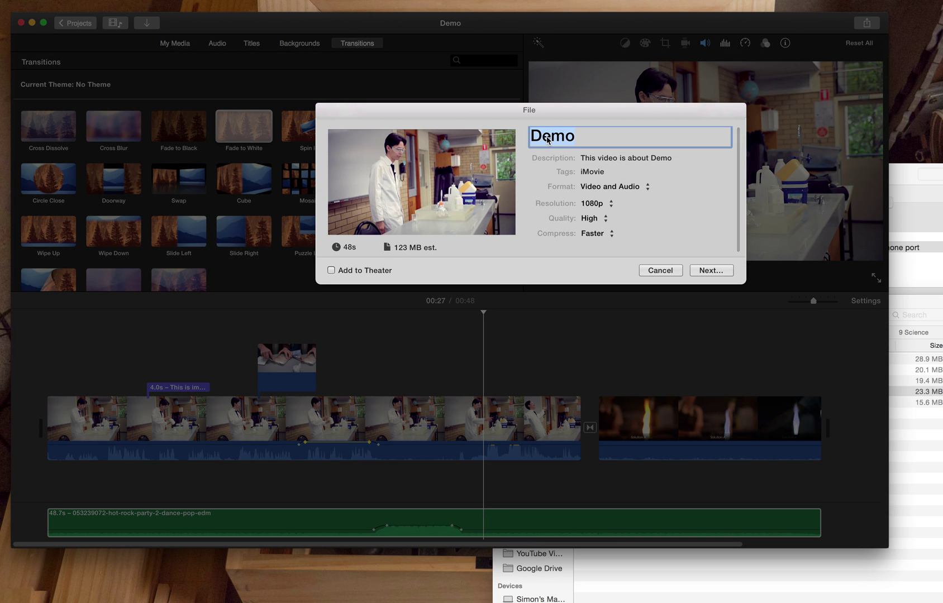
text(T)
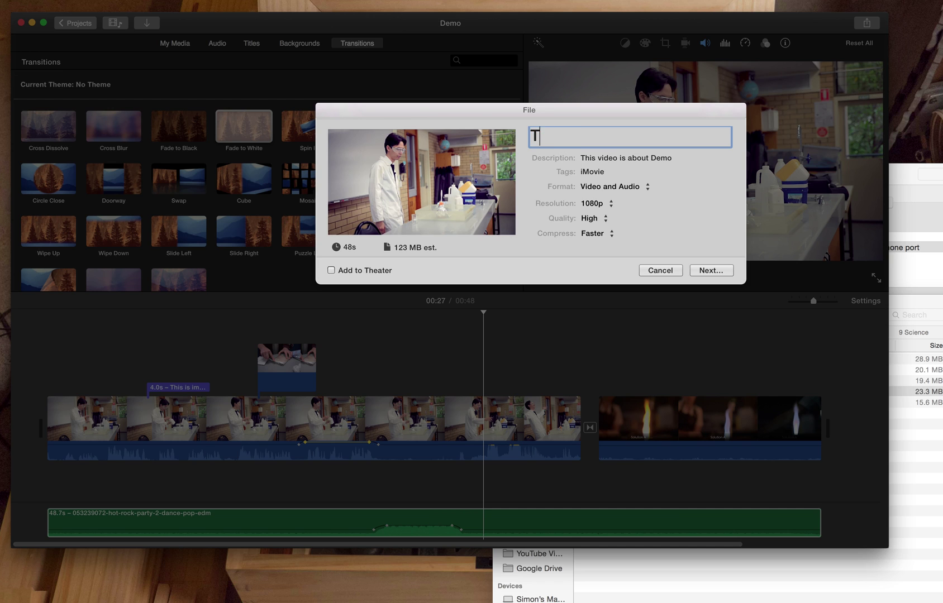
text(his is what it will be called.)
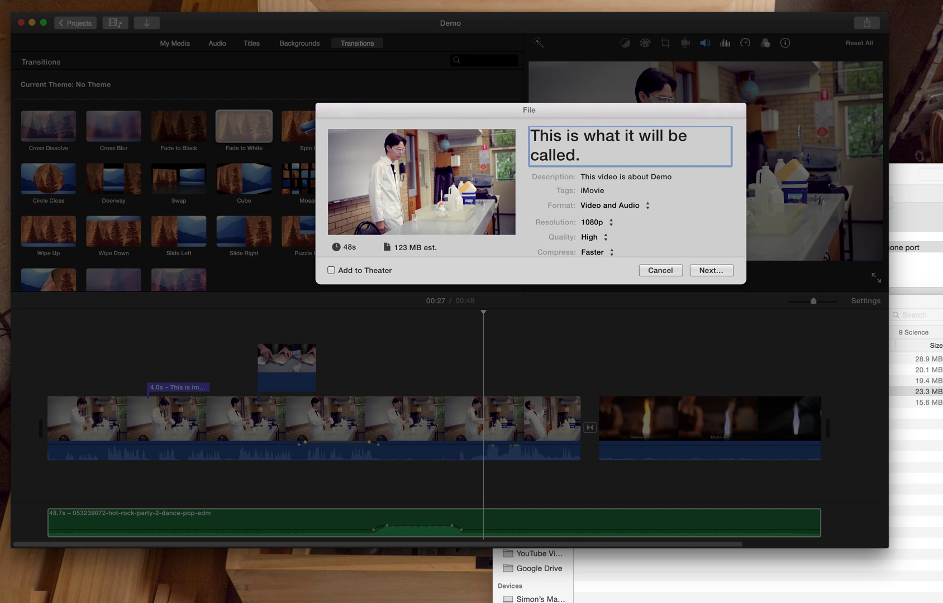
key(BackSpace)
click(591, 223)
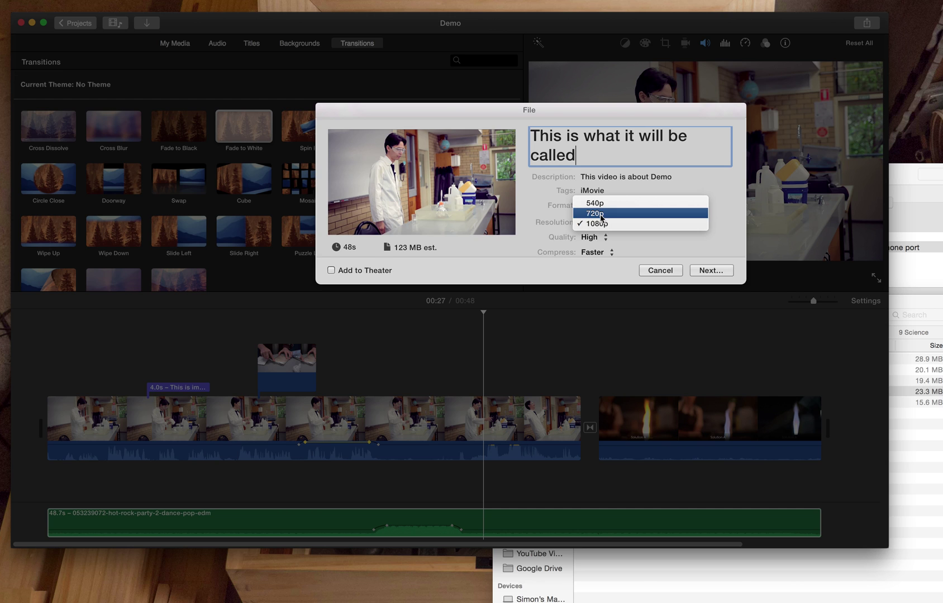
- Switch the export resolution from 1080p to 720p, dropping the estimate to 74.6 MB
click(538, 246)
click(595, 222)
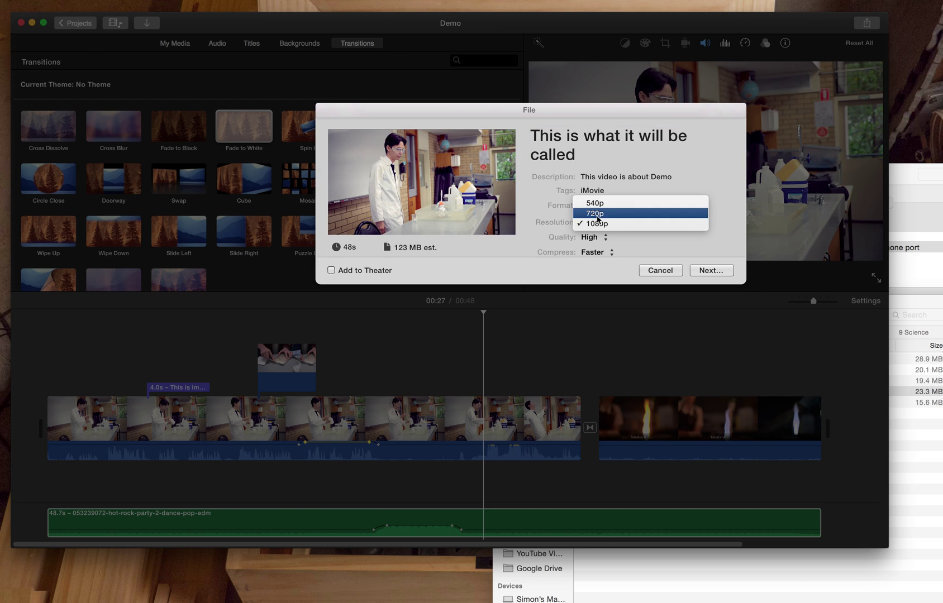
click(595, 214)
drag(439, 250, 398, 251)
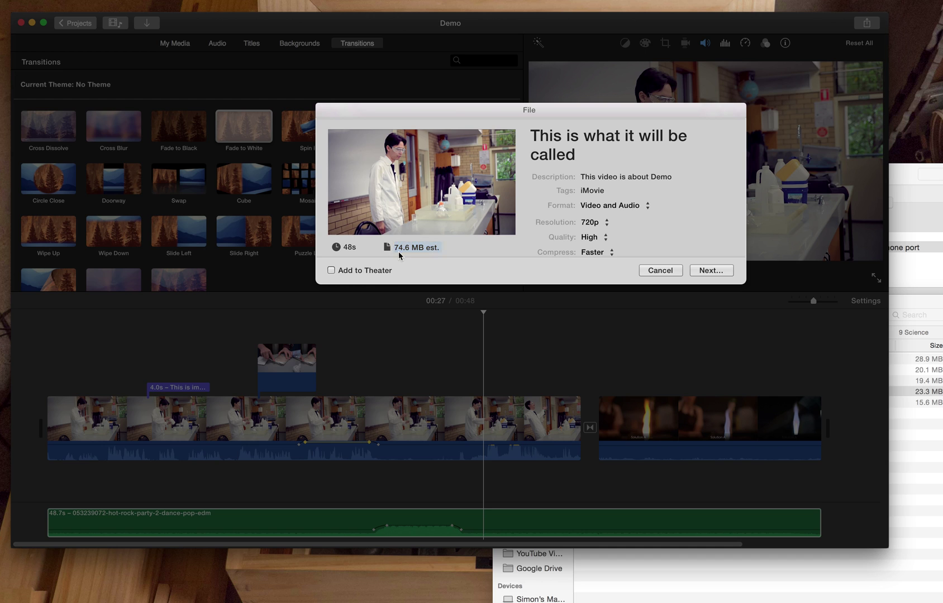
click(599, 237)
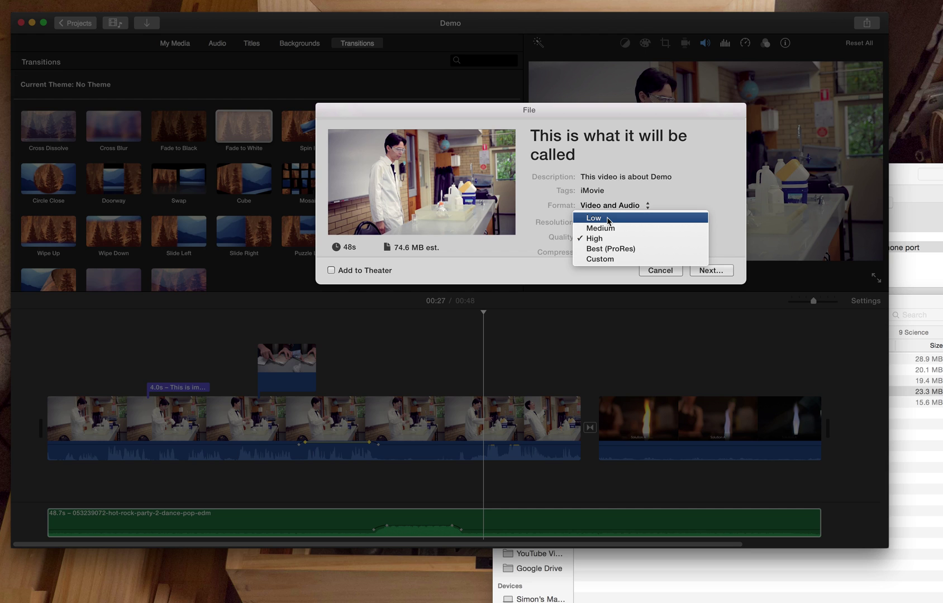
- Set the export back to 1080p at High quality, restoring the 123 MB estimate
click(595, 239)
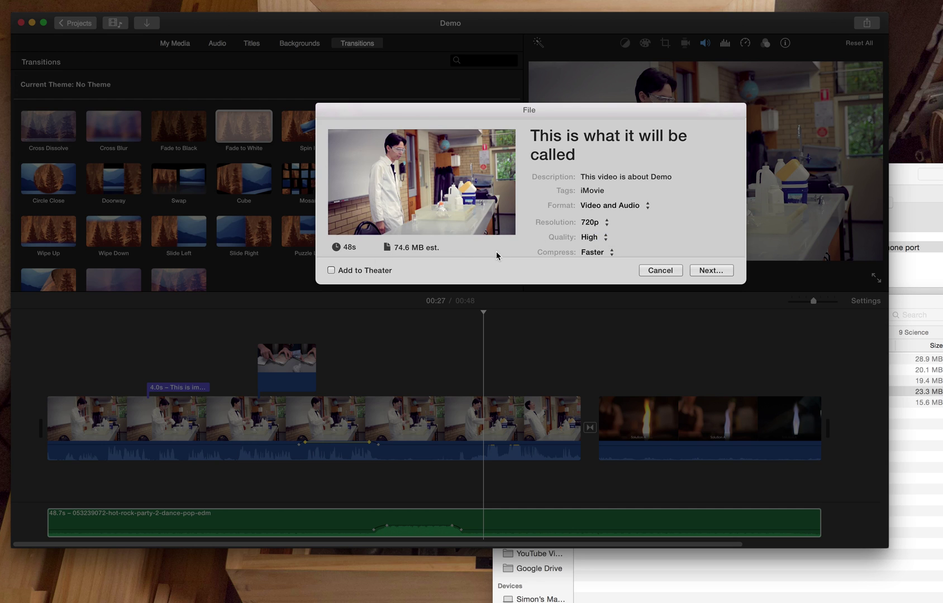
click(607, 230)
click(604, 235)
click(602, 223)
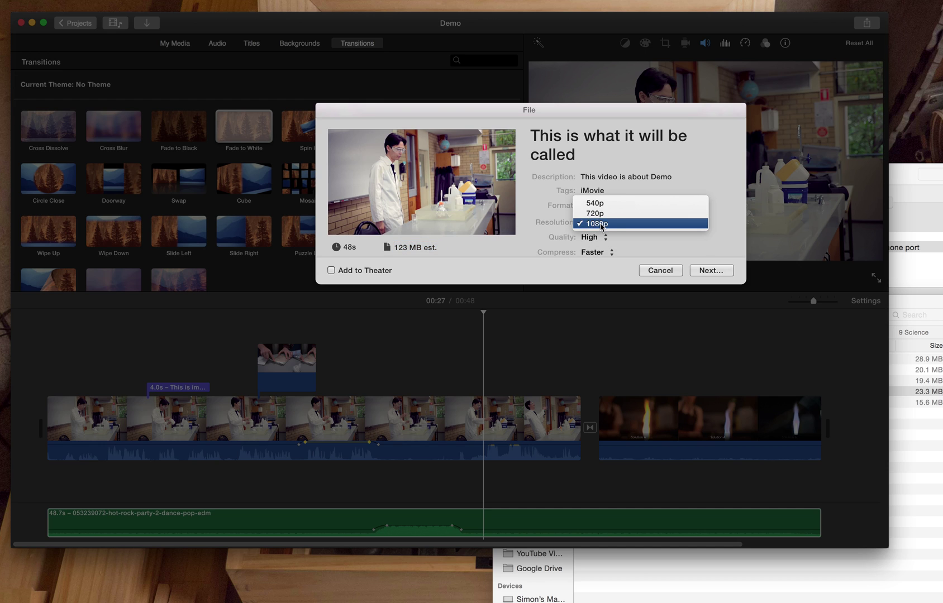
click(601, 225)
click(593, 237)
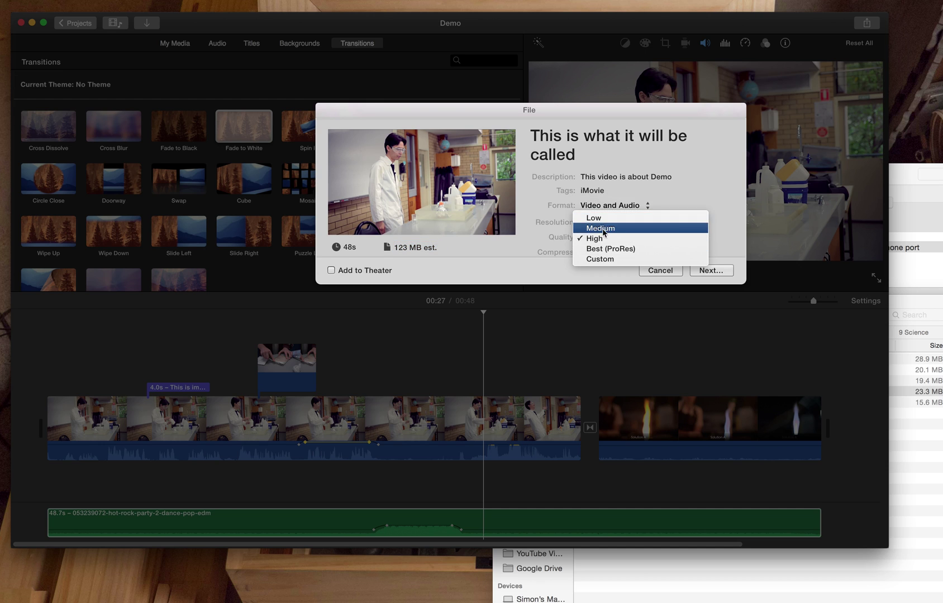
click(603, 240)
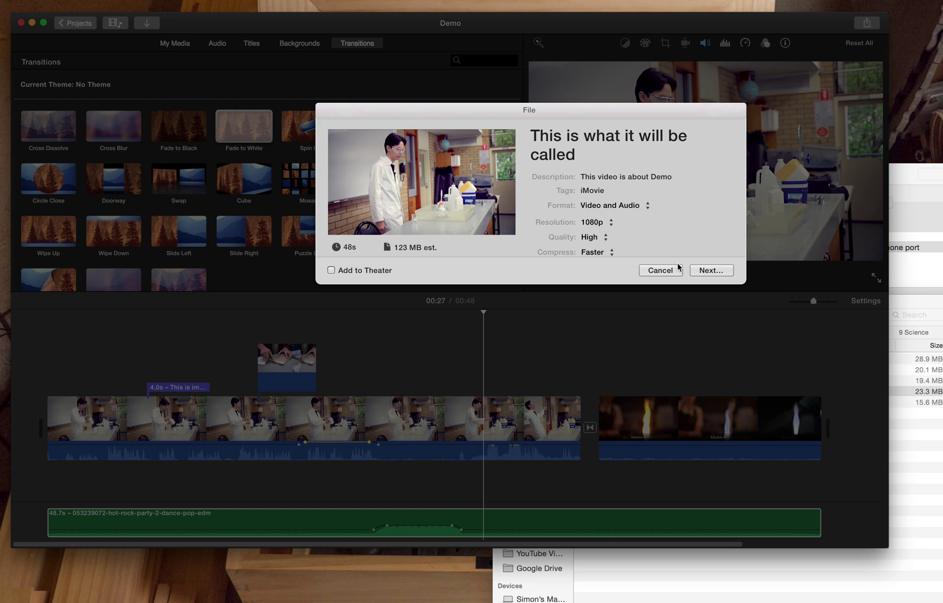